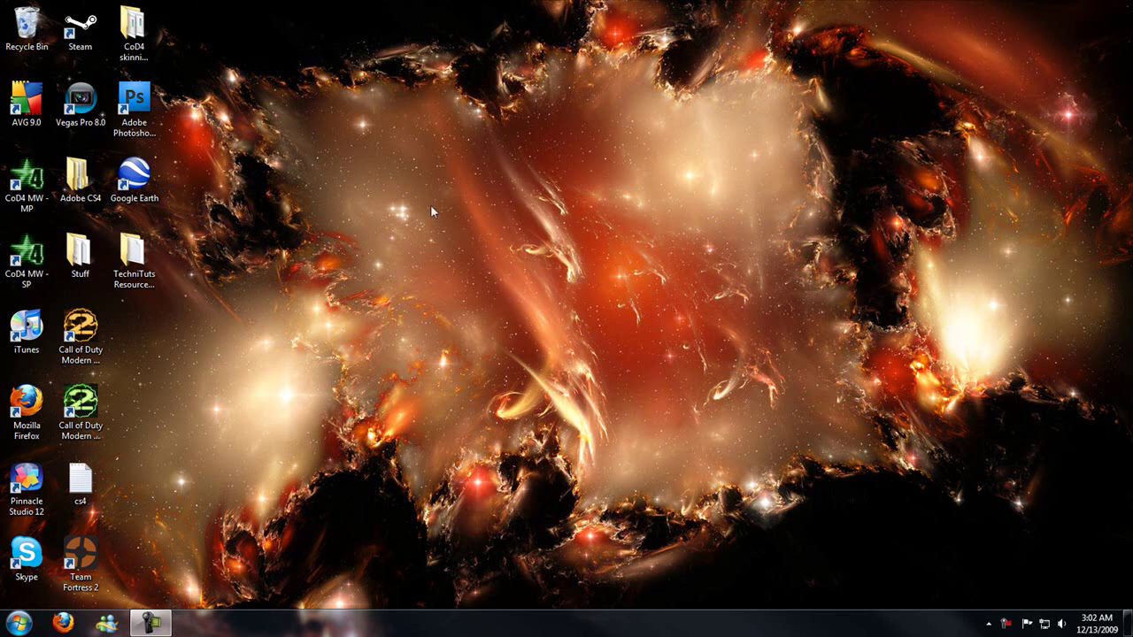
Expand All Programs, Accessories and System Tools in the Start menu to reach Disk Cleanup
drag(430, 204, 580, 309)
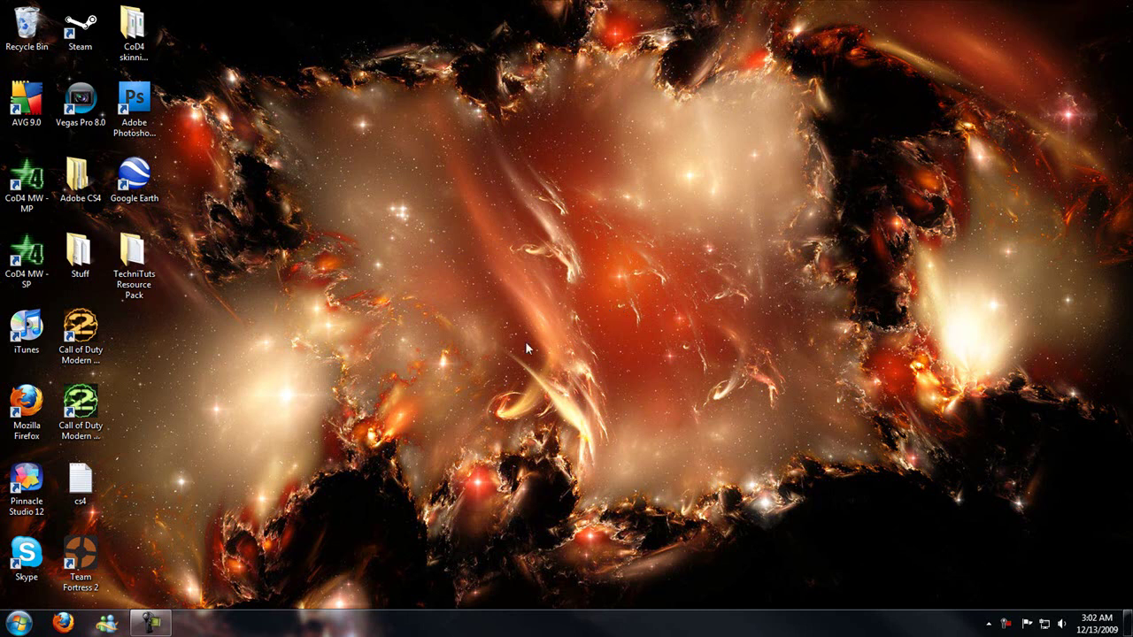
click(18, 624)
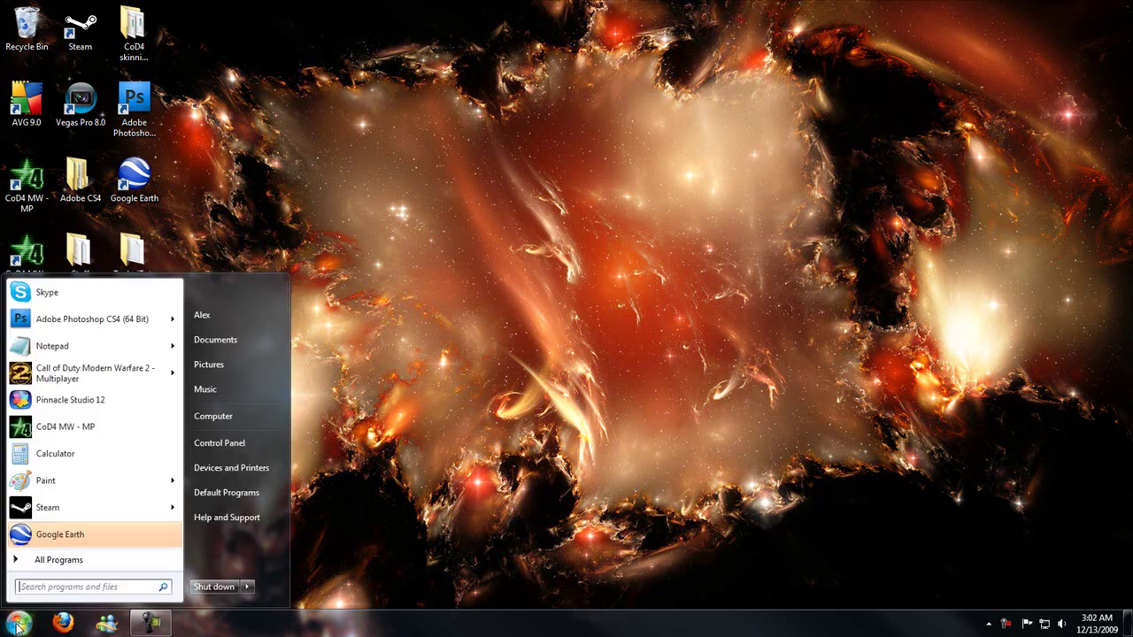
click(44, 559)
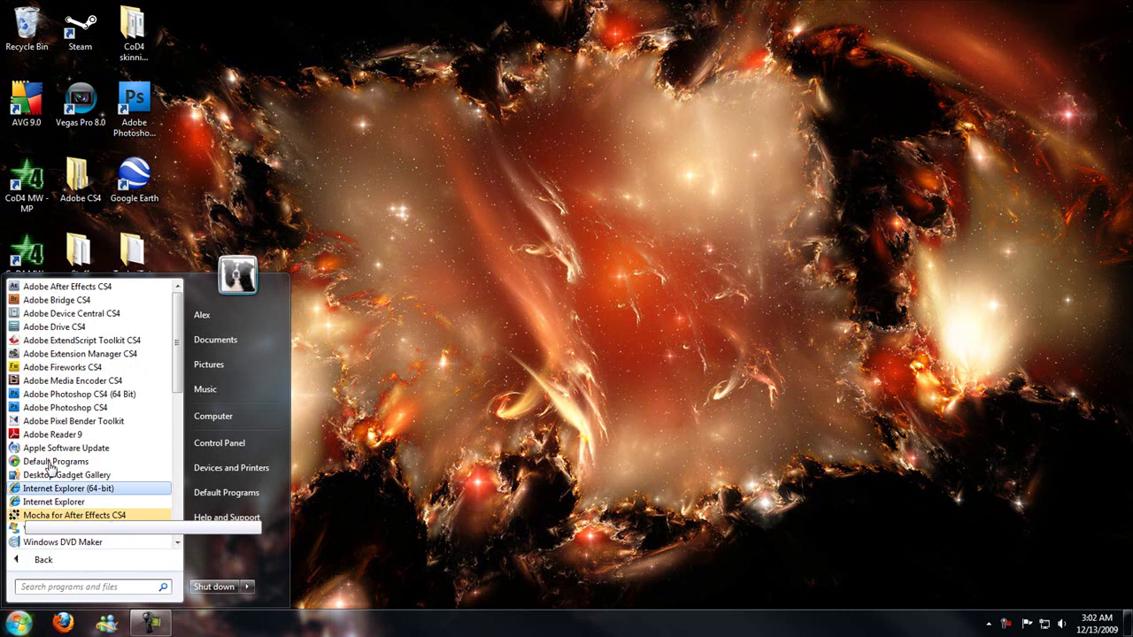
drag(178, 372, 178, 446)
click(86, 436)
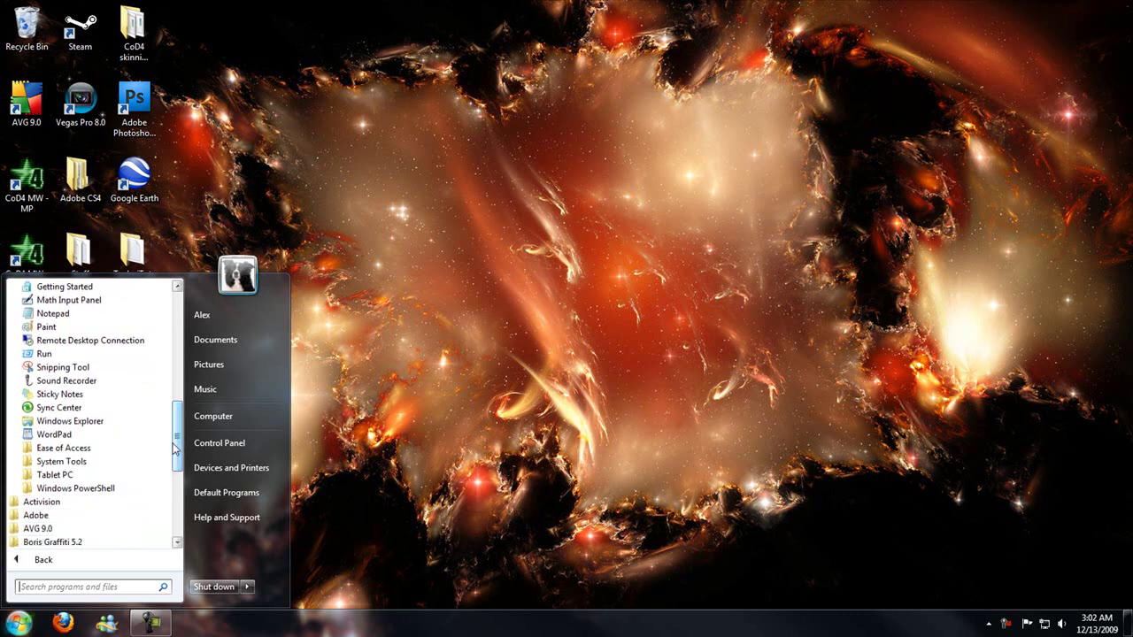
click(69, 462)
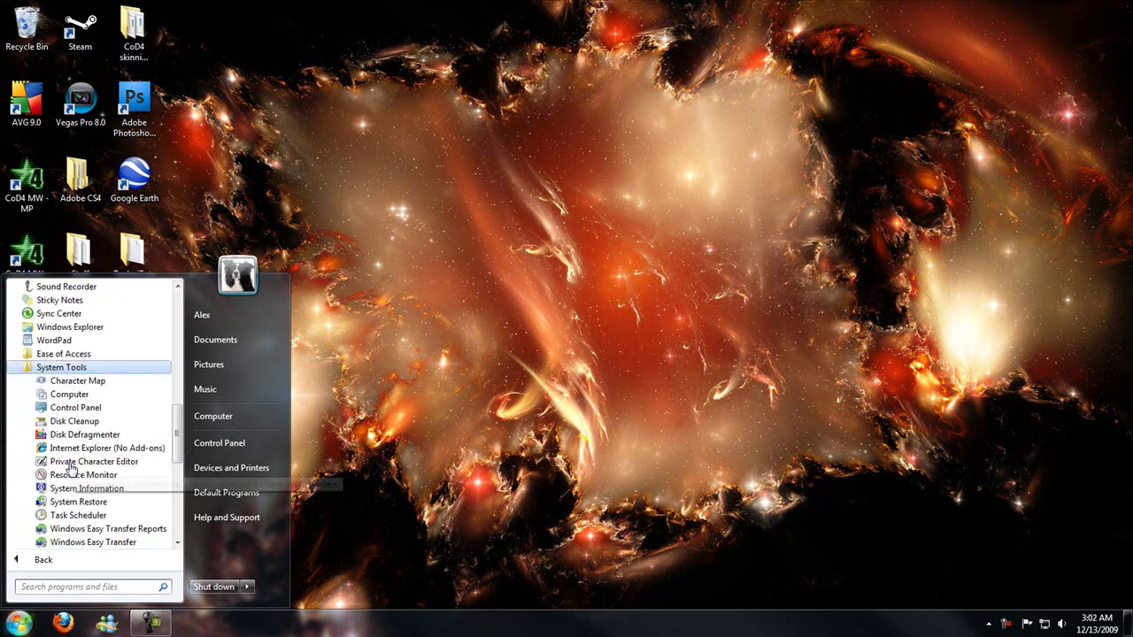
scroll(97, 443, down, 2)
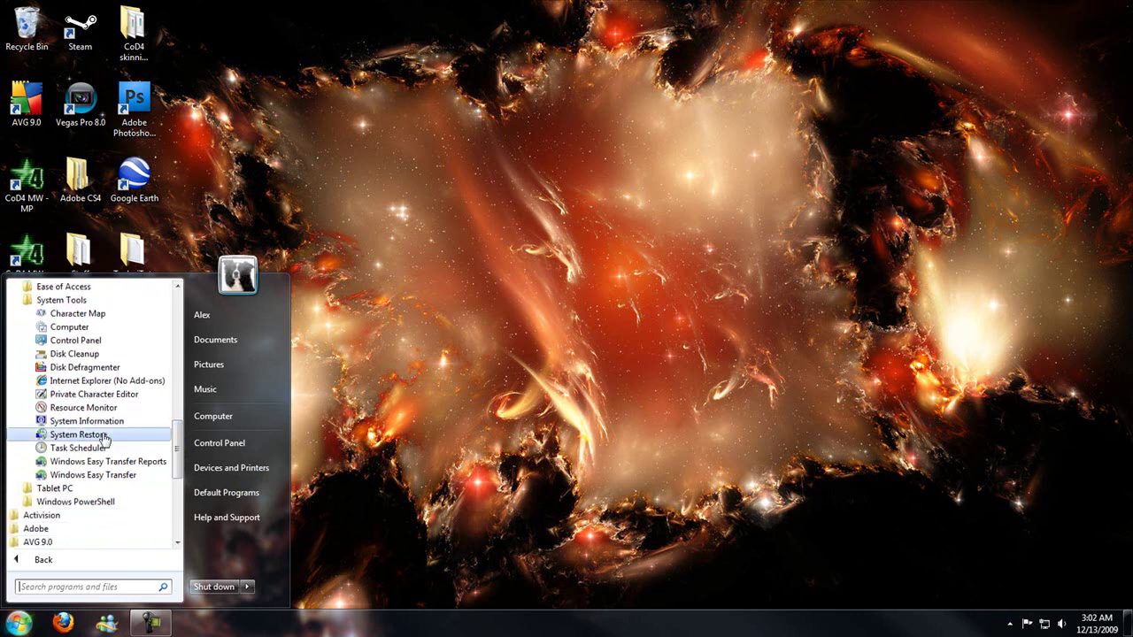
Launch Disk Cleanup, pick drive HP (C:), then exit the dialog without cleaning
click(75, 354)
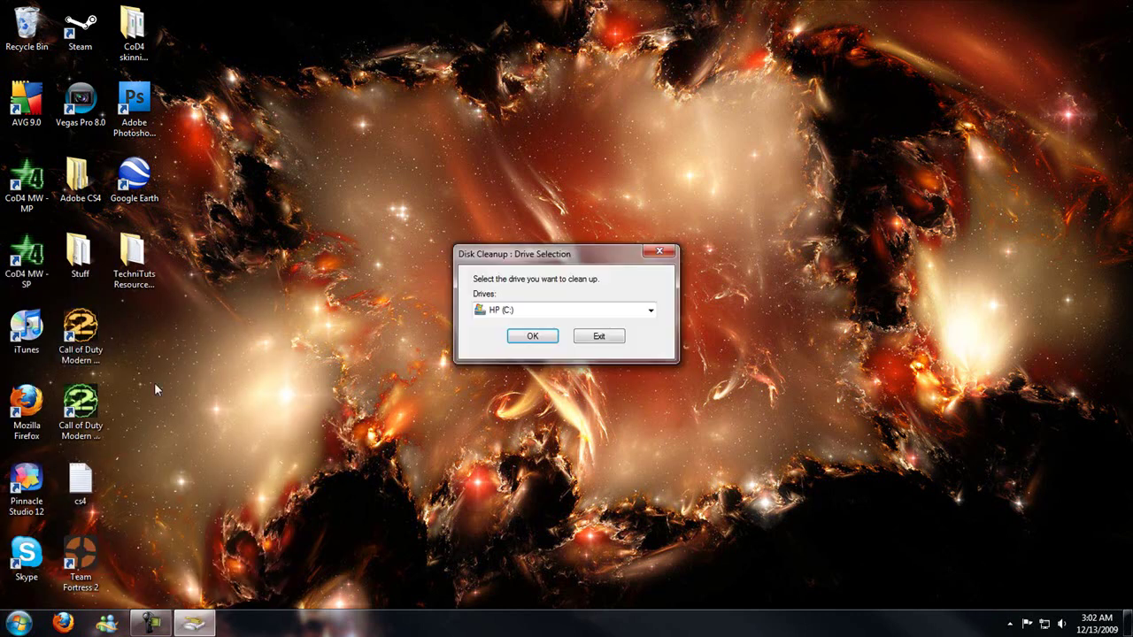
click(650, 311)
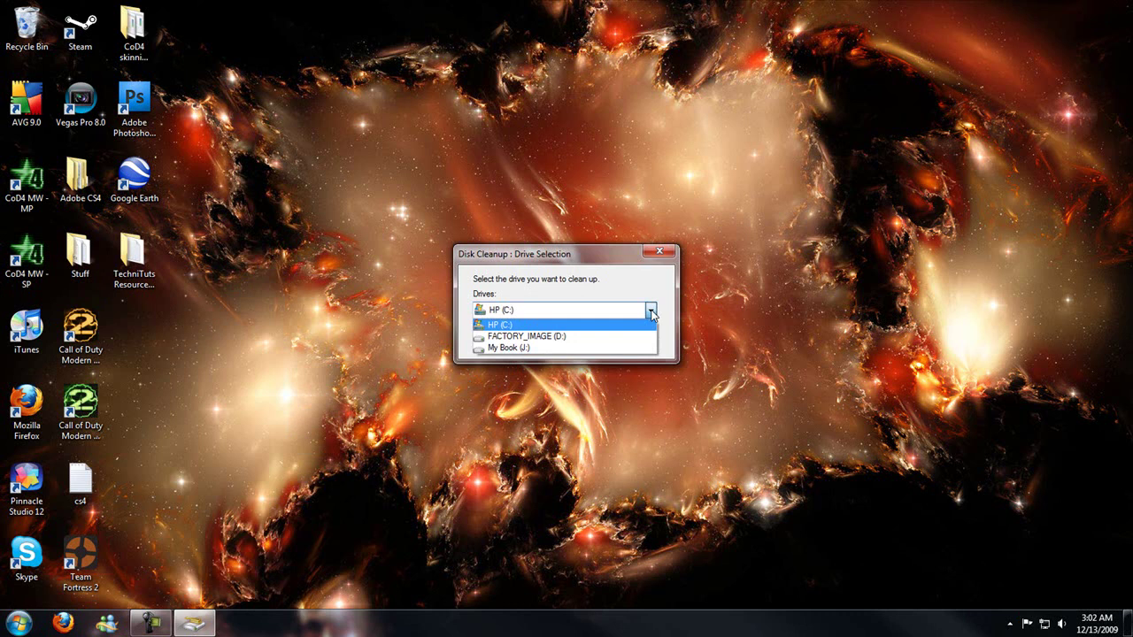
click(502, 325)
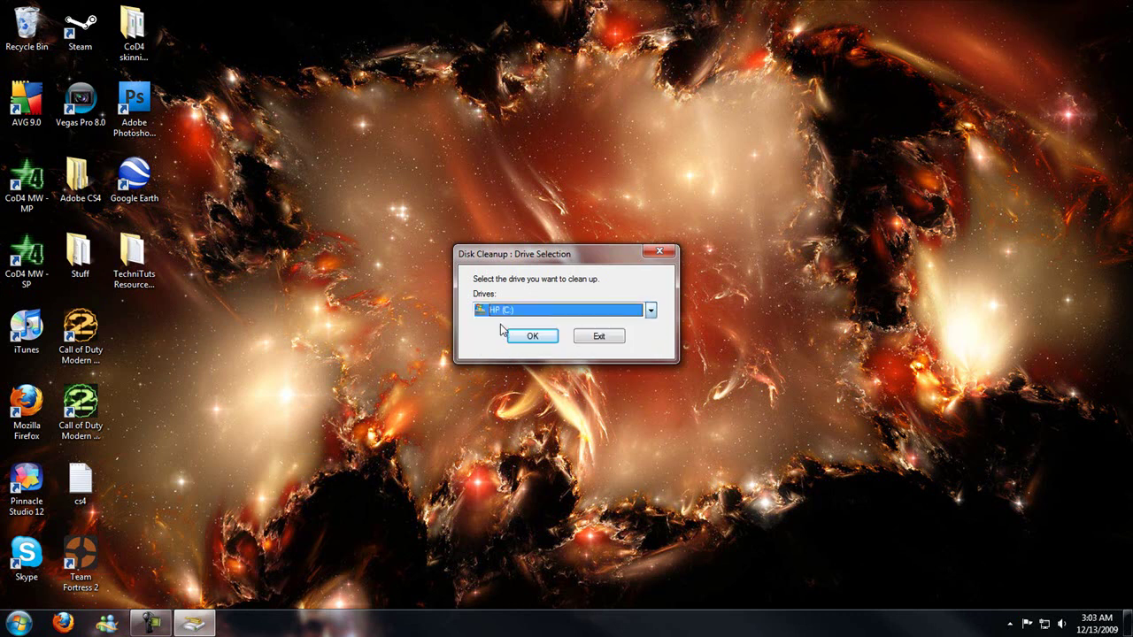
drag(536, 258, 553, 253)
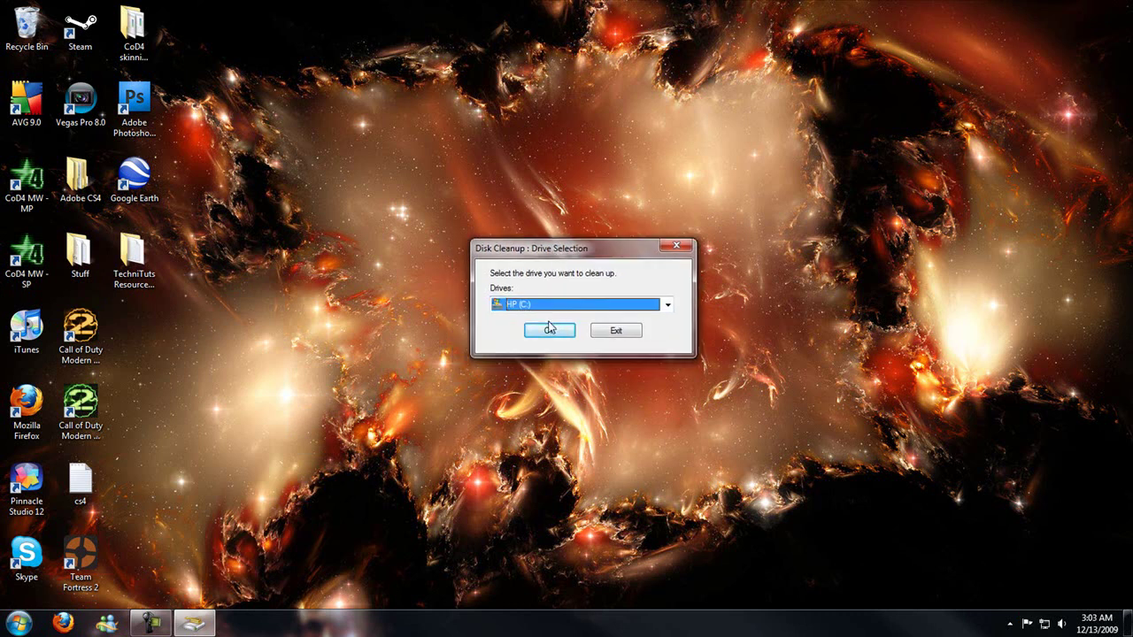
click(615, 331)
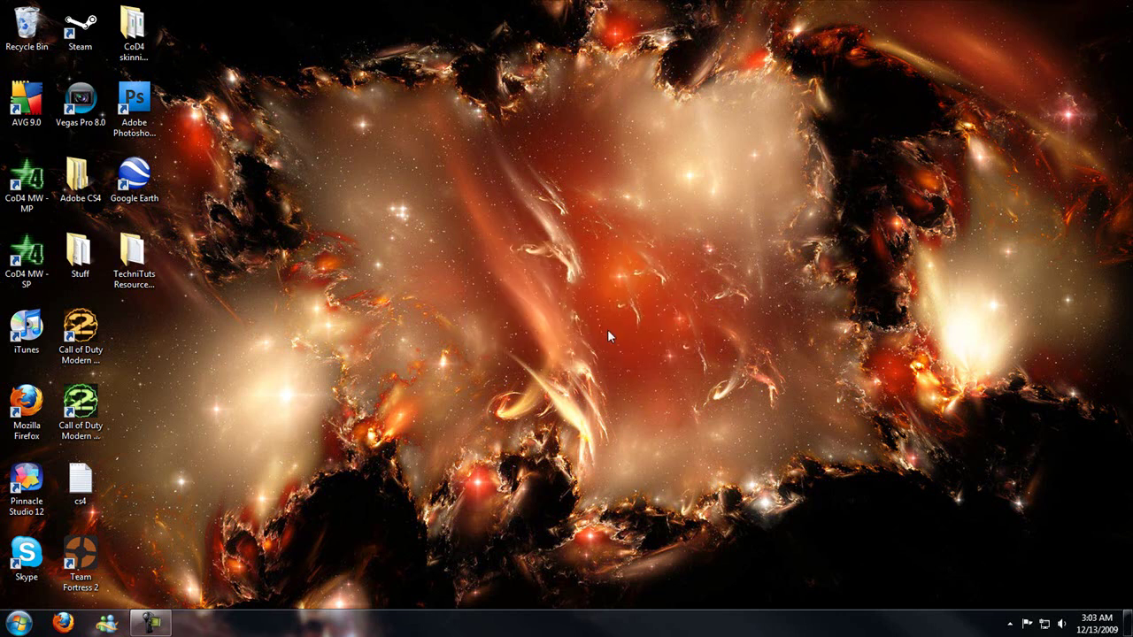
Launch Disk Defragmenter from System Tools and select HP (C:) to see its 0% fragmentation
click(19, 623)
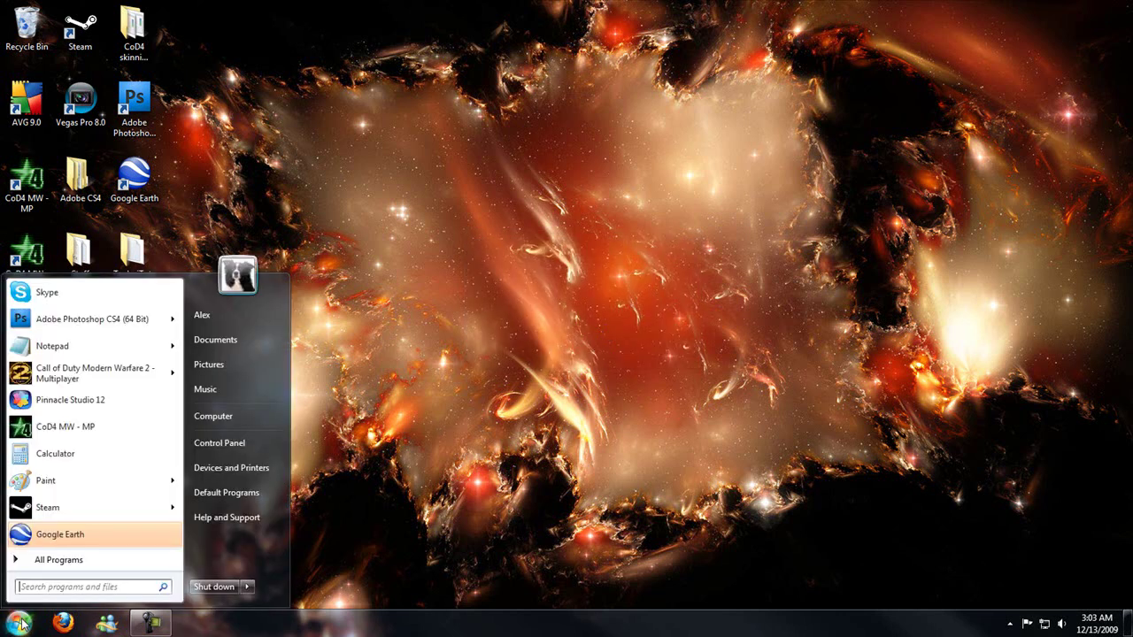
click(50, 560)
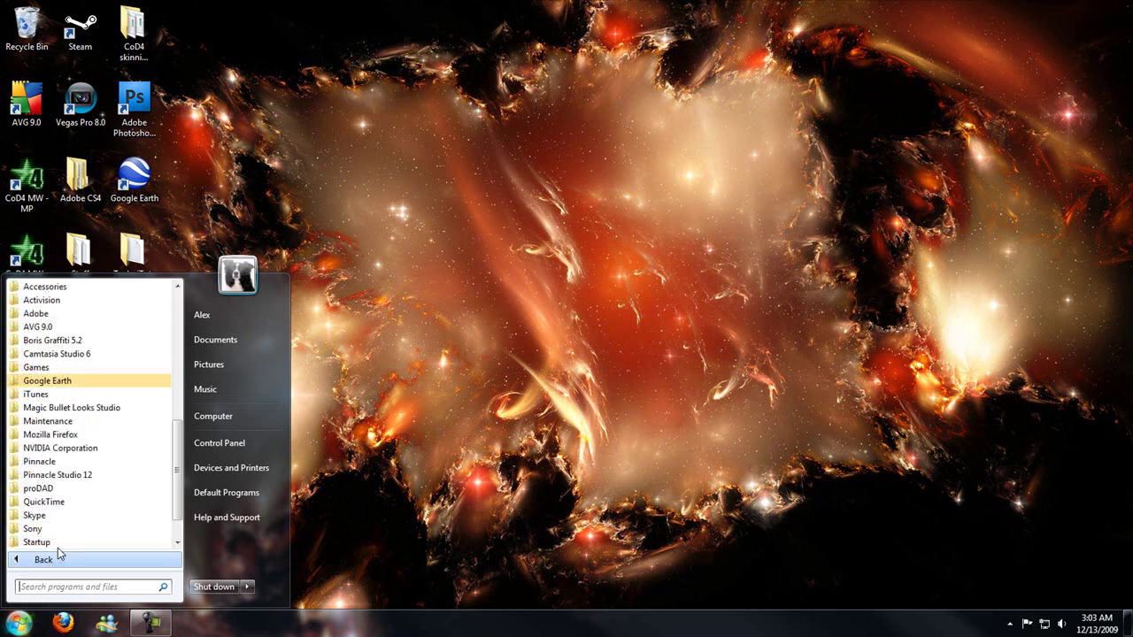
click(44, 287)
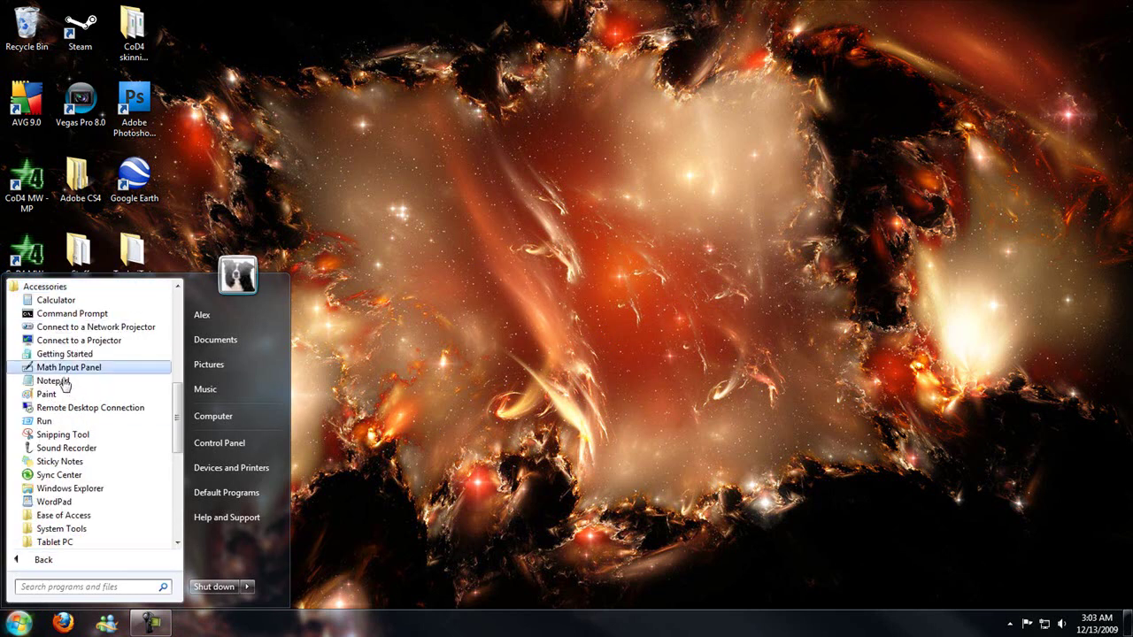
click(66, 531)
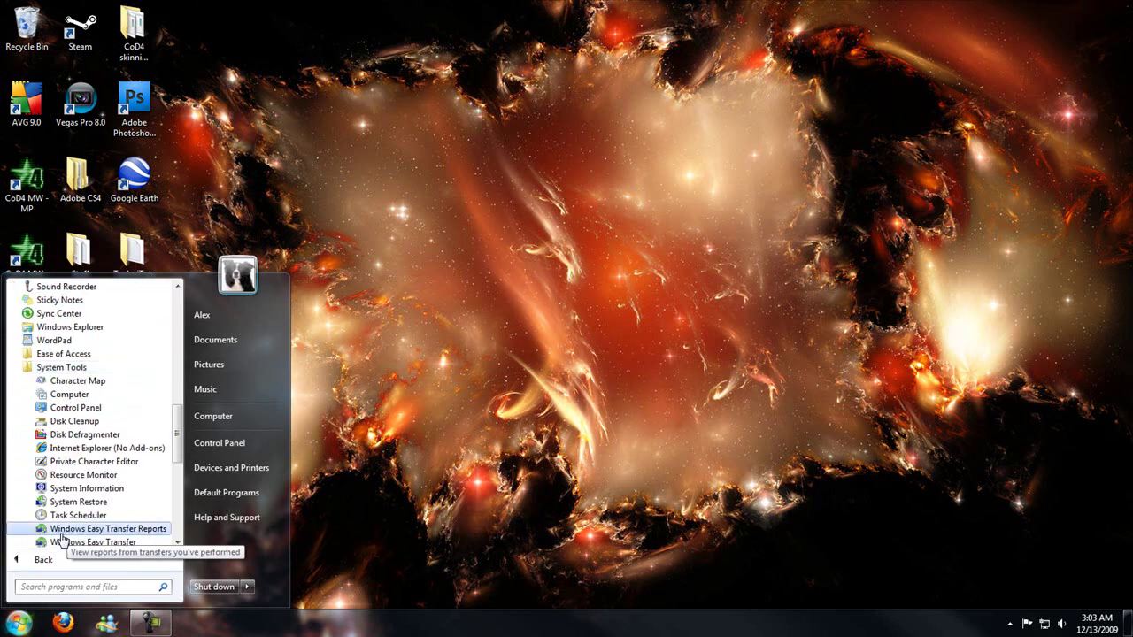
click(85, 434)
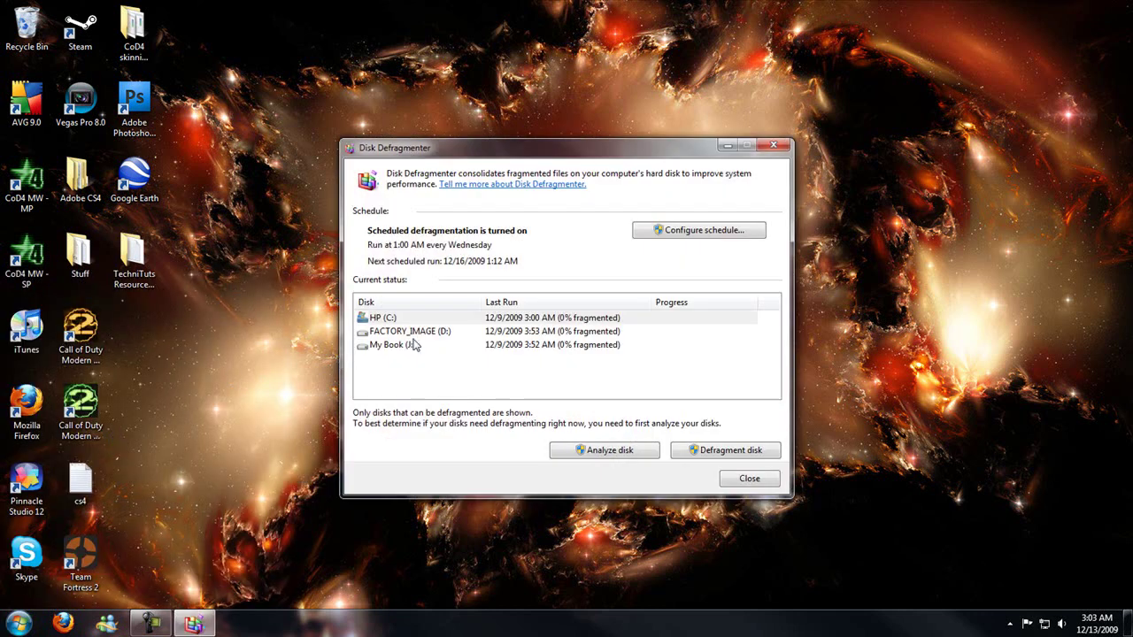
click(419, 319)
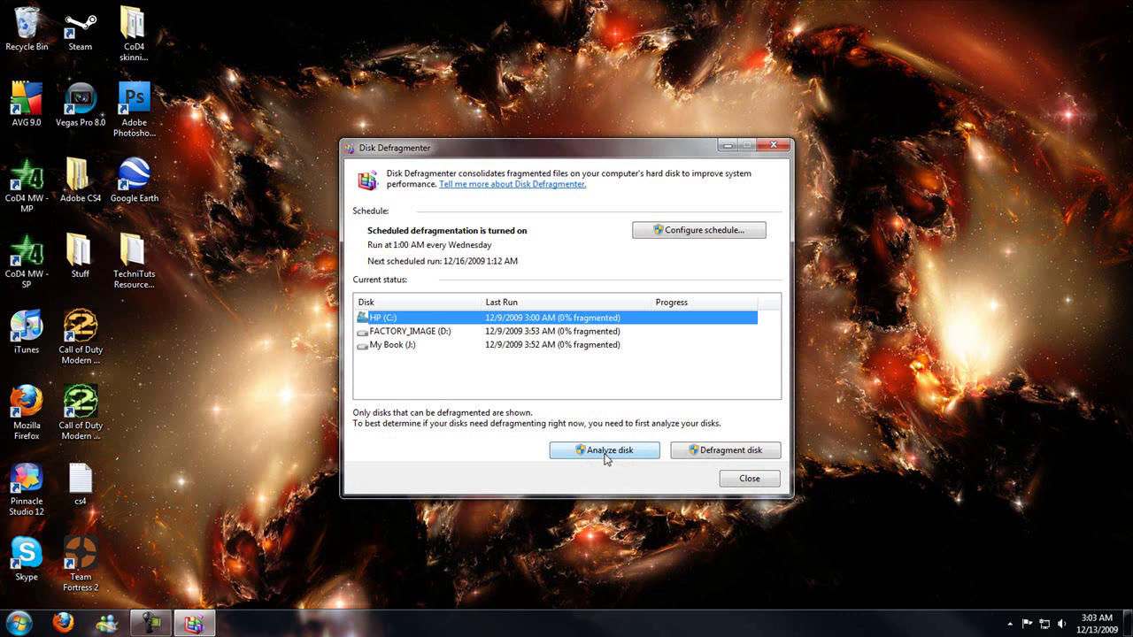
click(732, 453)
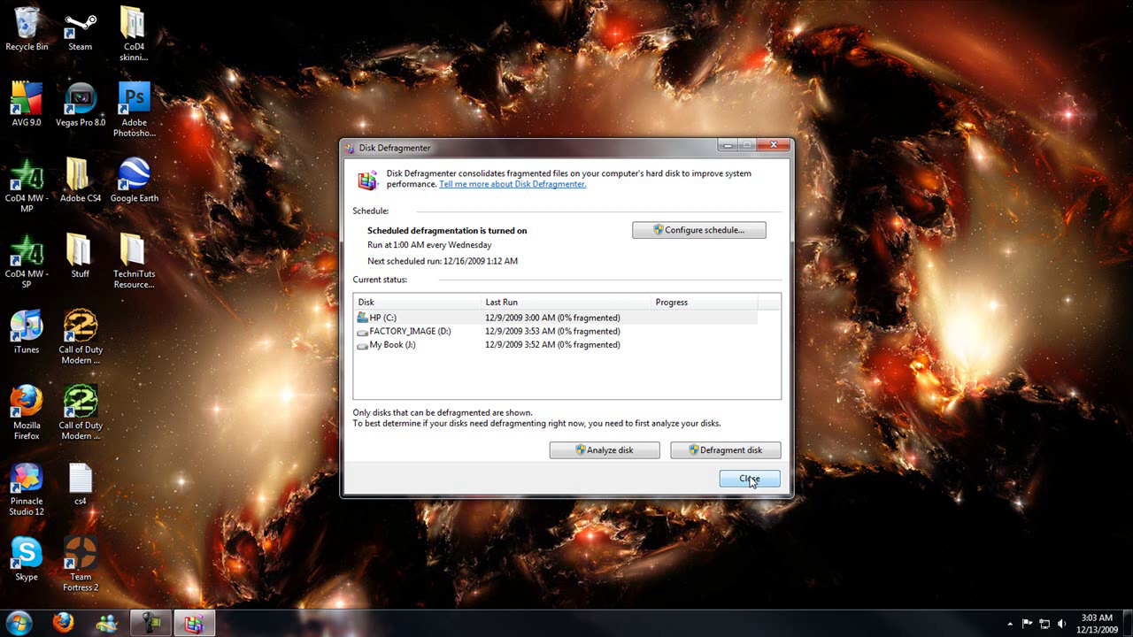
Close Disk Defragmenter and rearrange the TechniTuts folder and Modern Warfare 2 shortcuts on the desktop
click(749, 478)
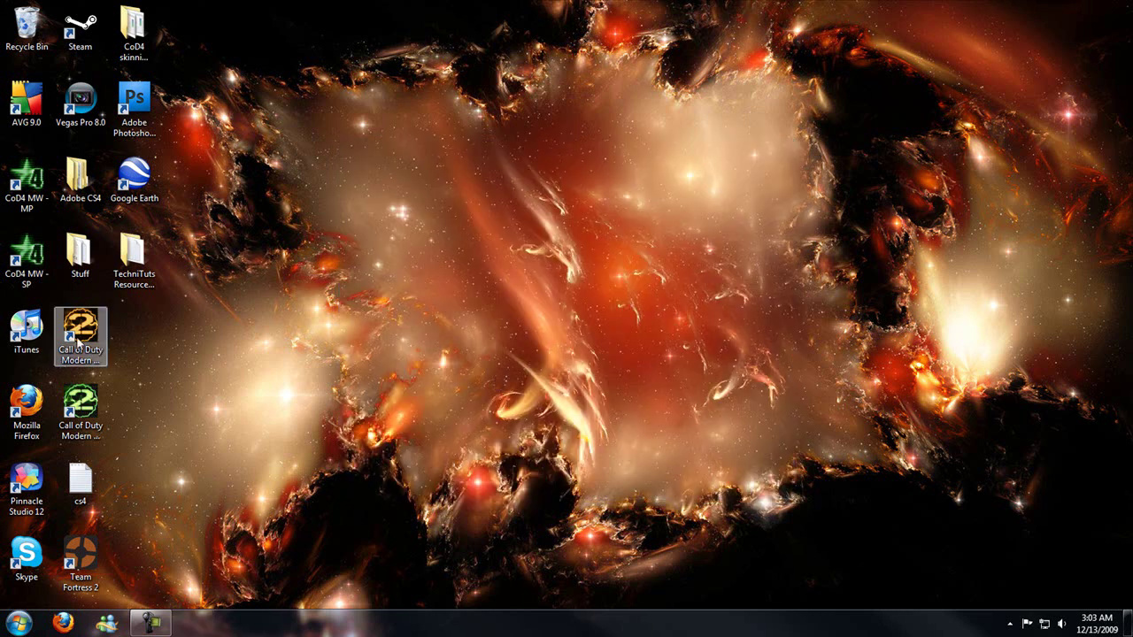
drag(93, 333, 362, 182)
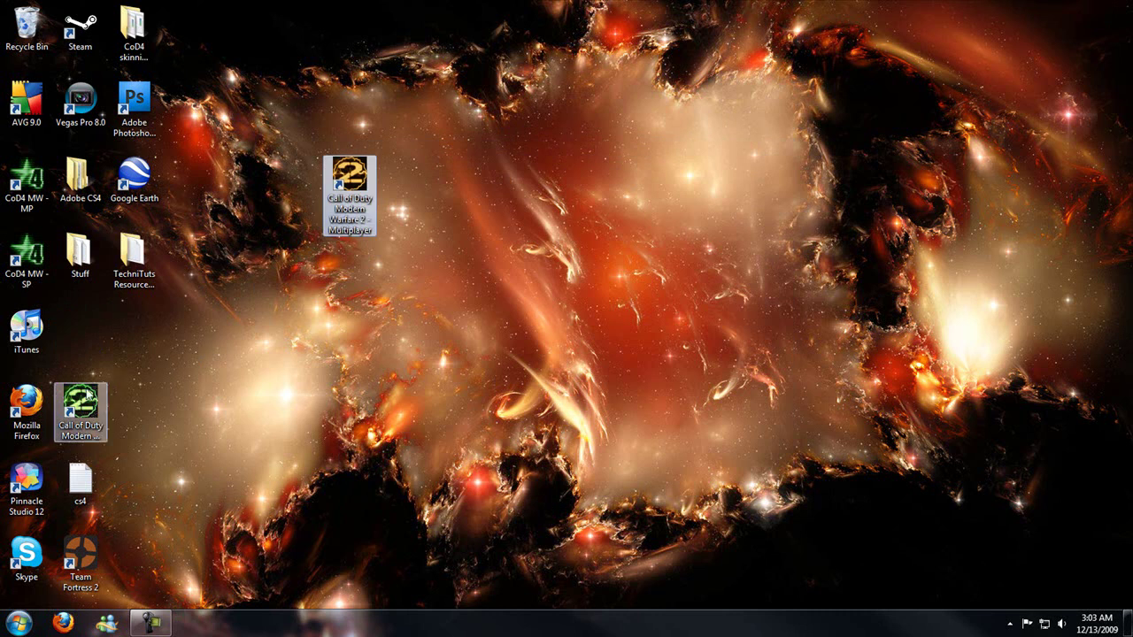
drag(81, 412, 874, 106)
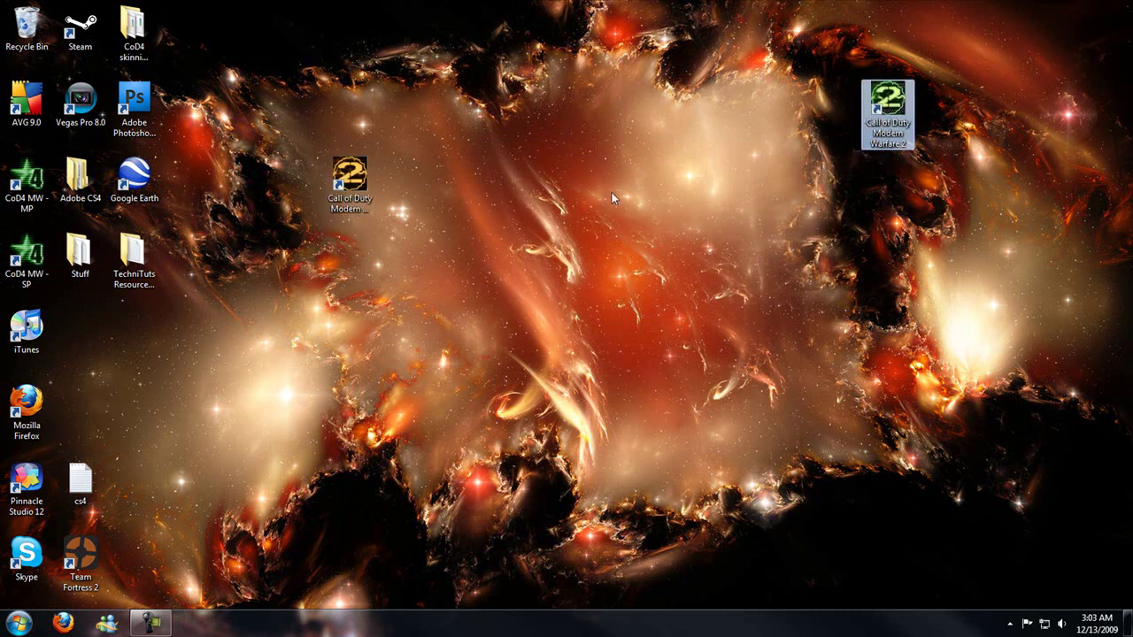
drag(134, 256, 726, 265)
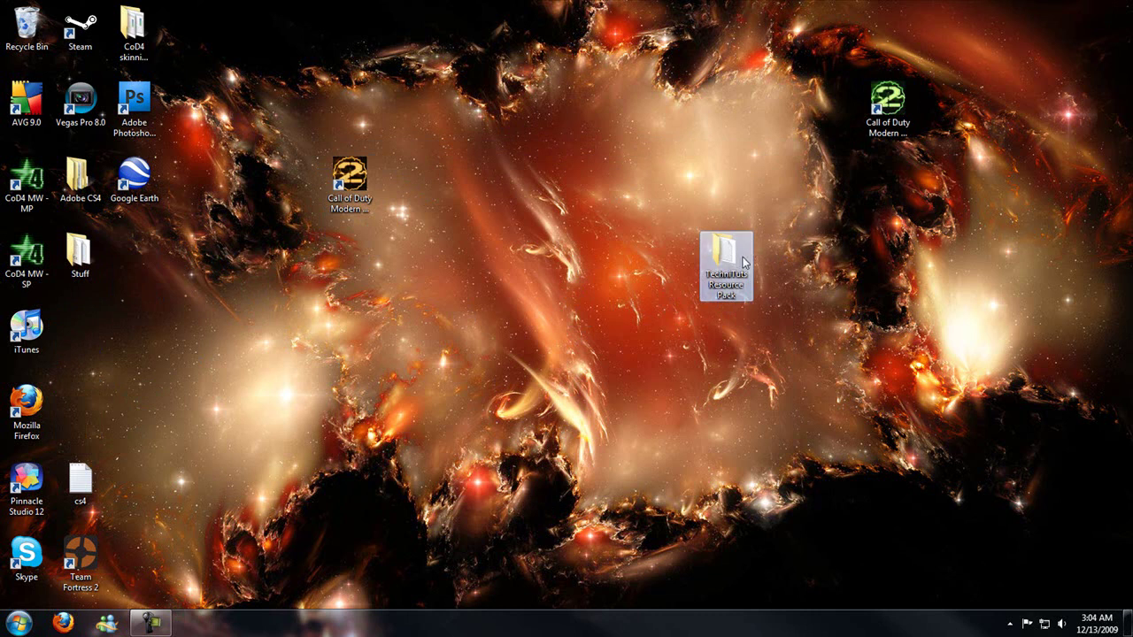
drag(741, 258, 416, 186)
drag(888, 108, 452, 179)
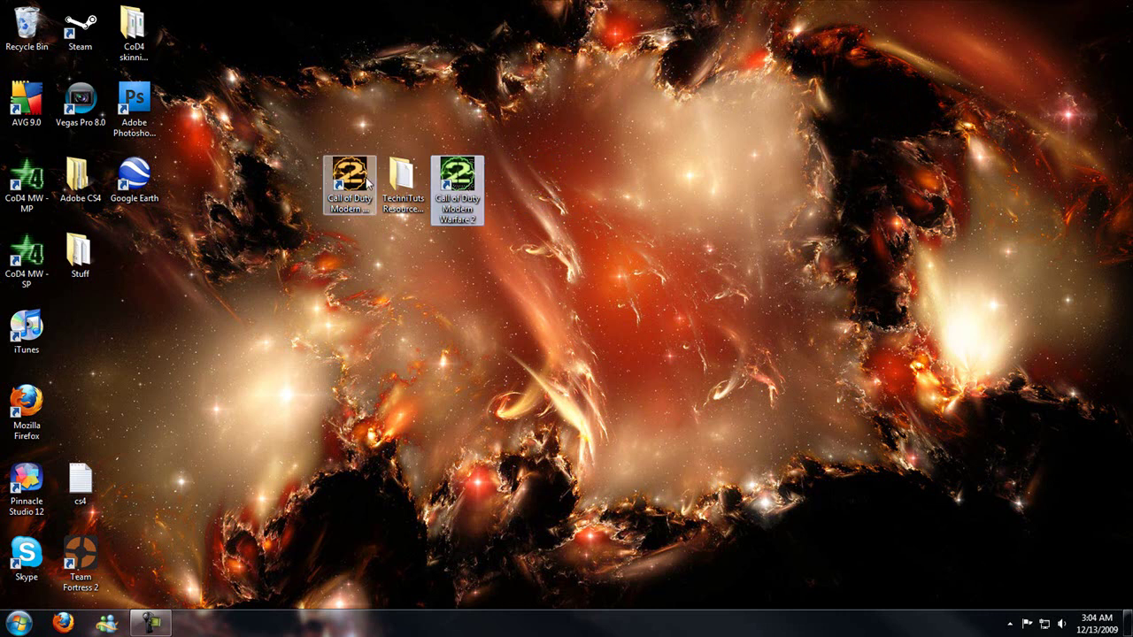
drag(368, 181, 97, 329)
drag(457, 181, 81, 403)
drag(403, 182, 144, 254)
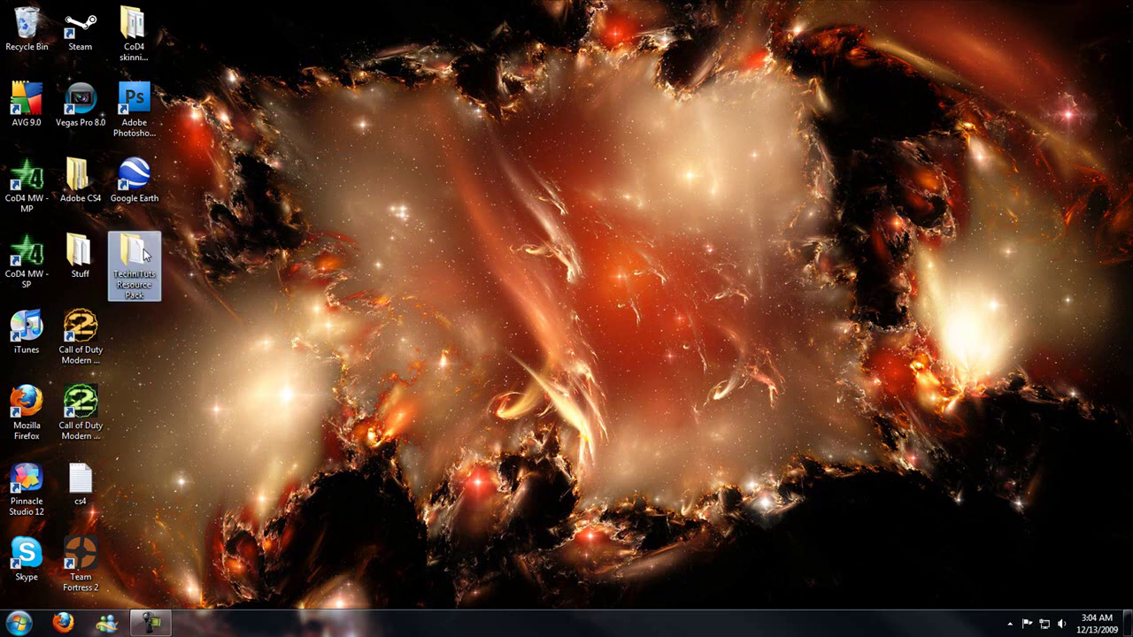
click(318, 248)
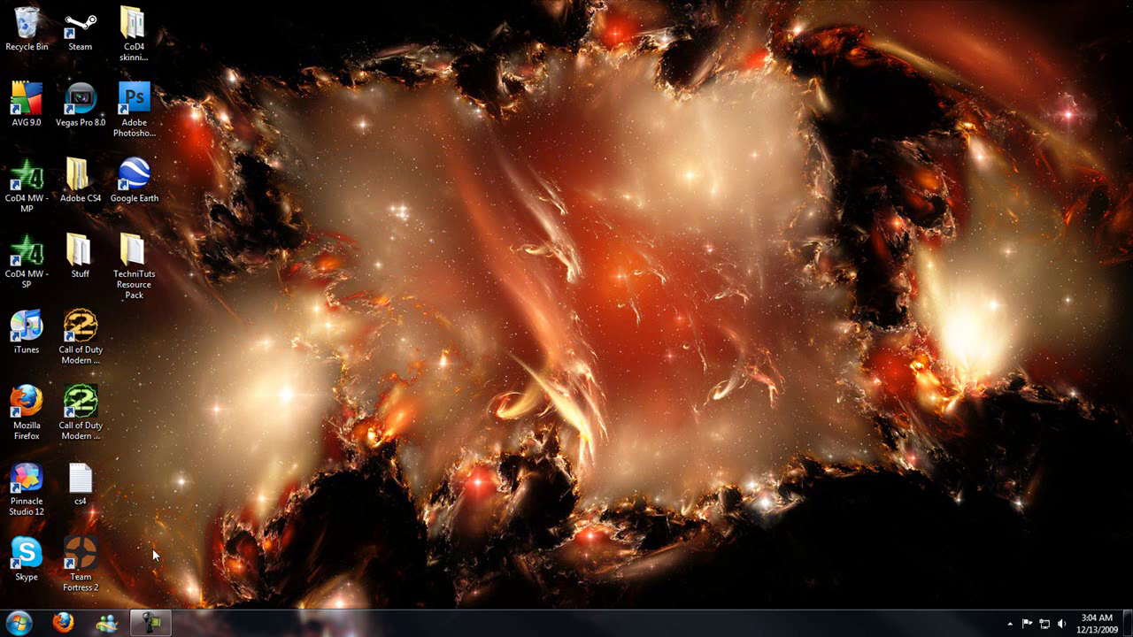
Find Run via the Start search and run msconfig to open System Configuration
click(19, 623)
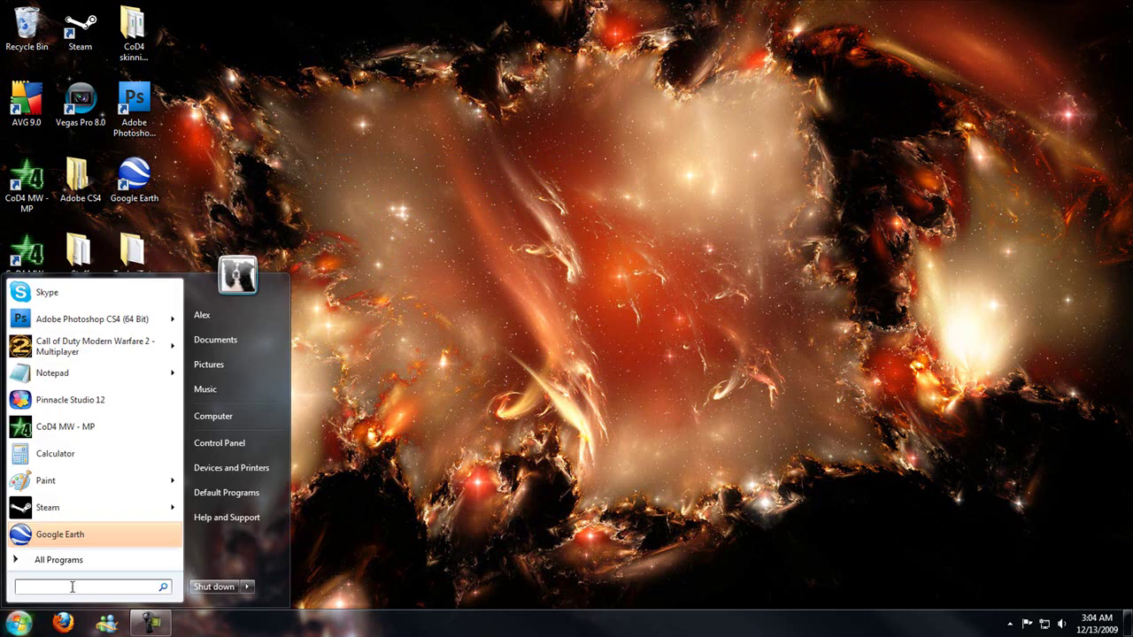
text(run)
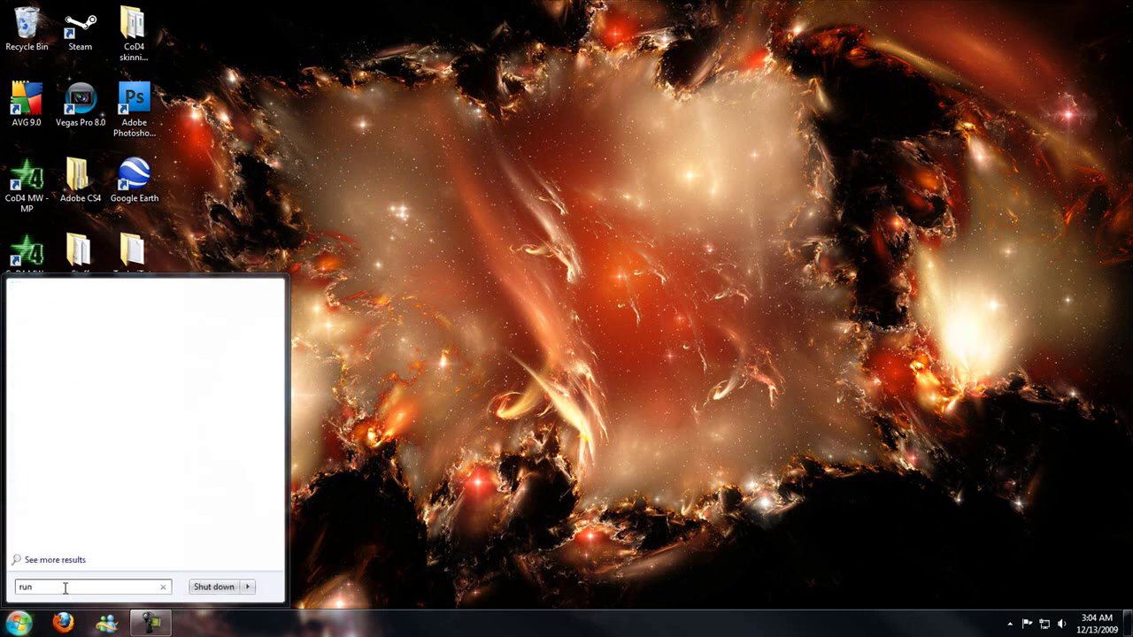
key(Return)
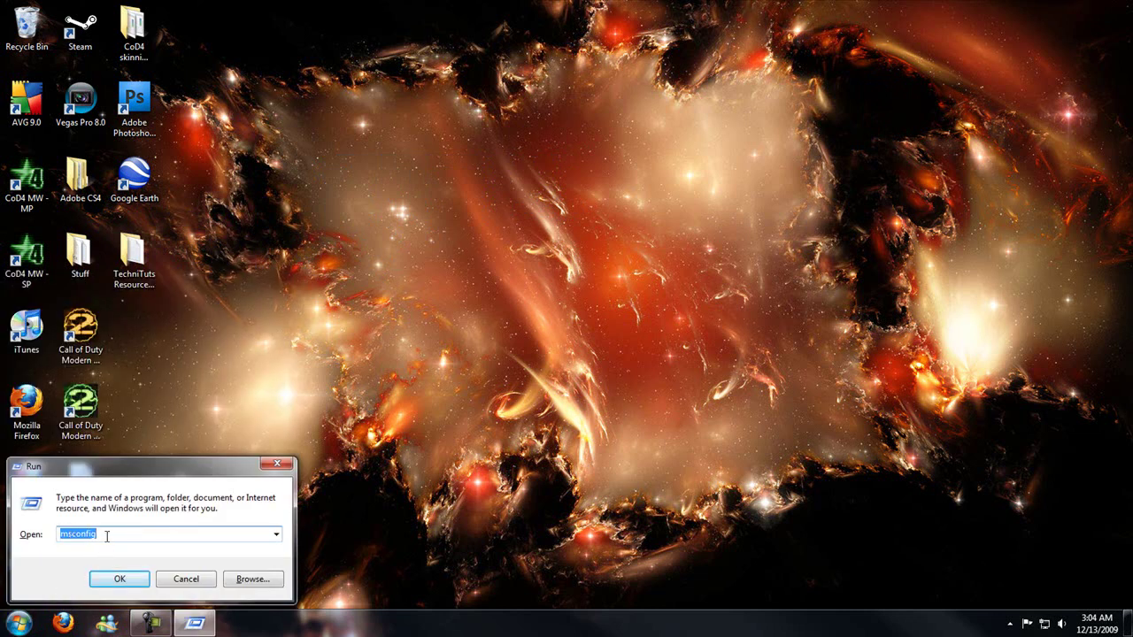
text(msconfig)
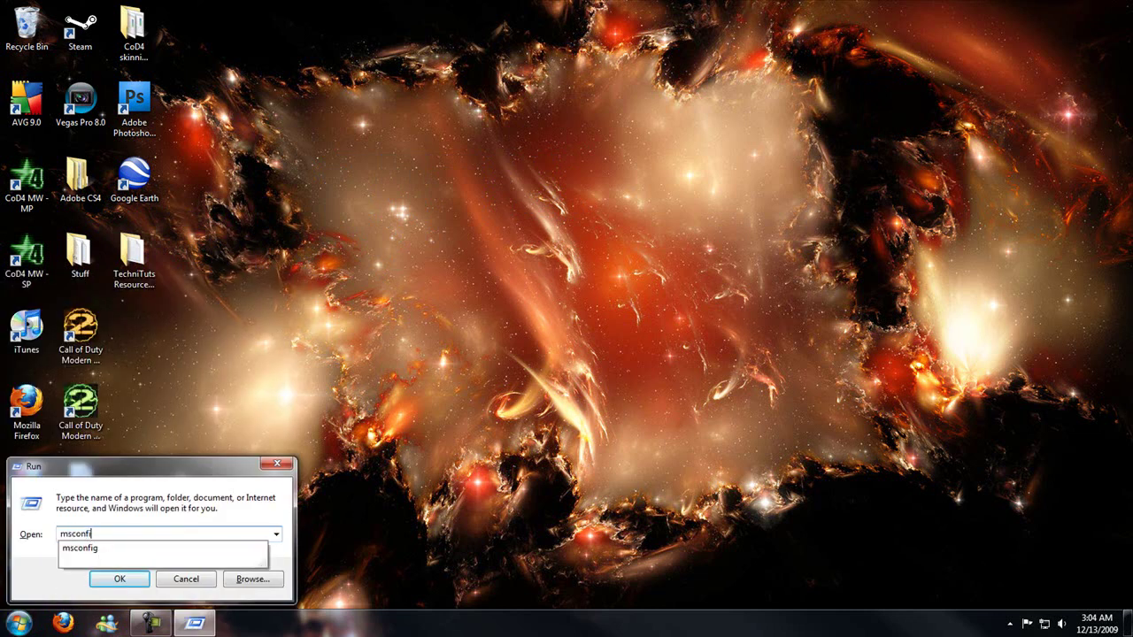
key(Return)
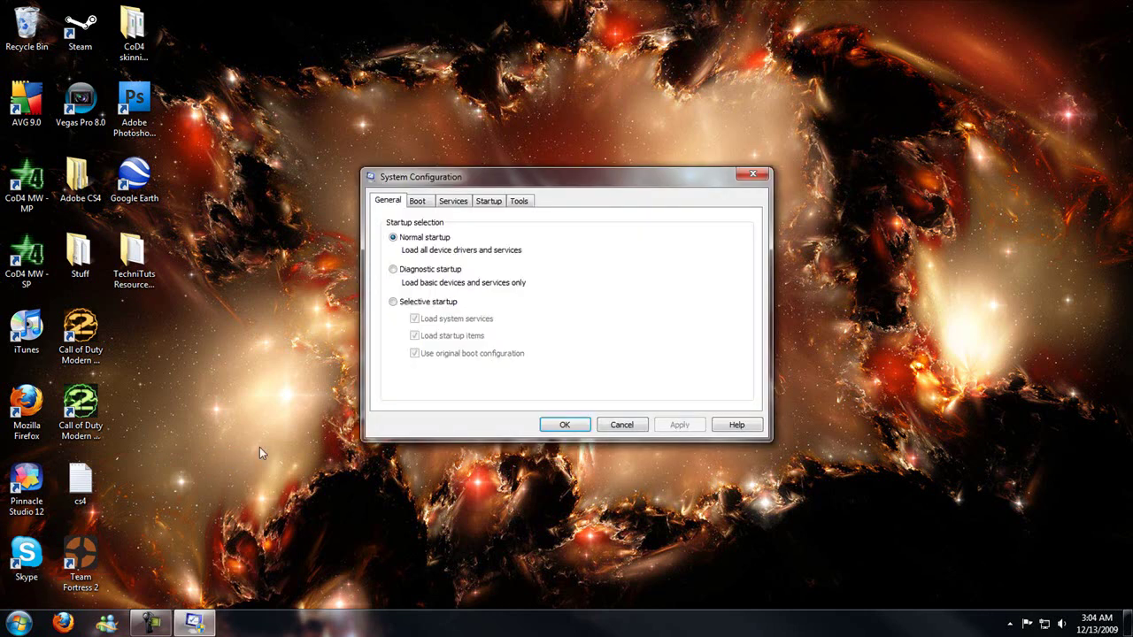
Enable No GUI boot on the Boot tab, then view the Services list
click(420, 203)
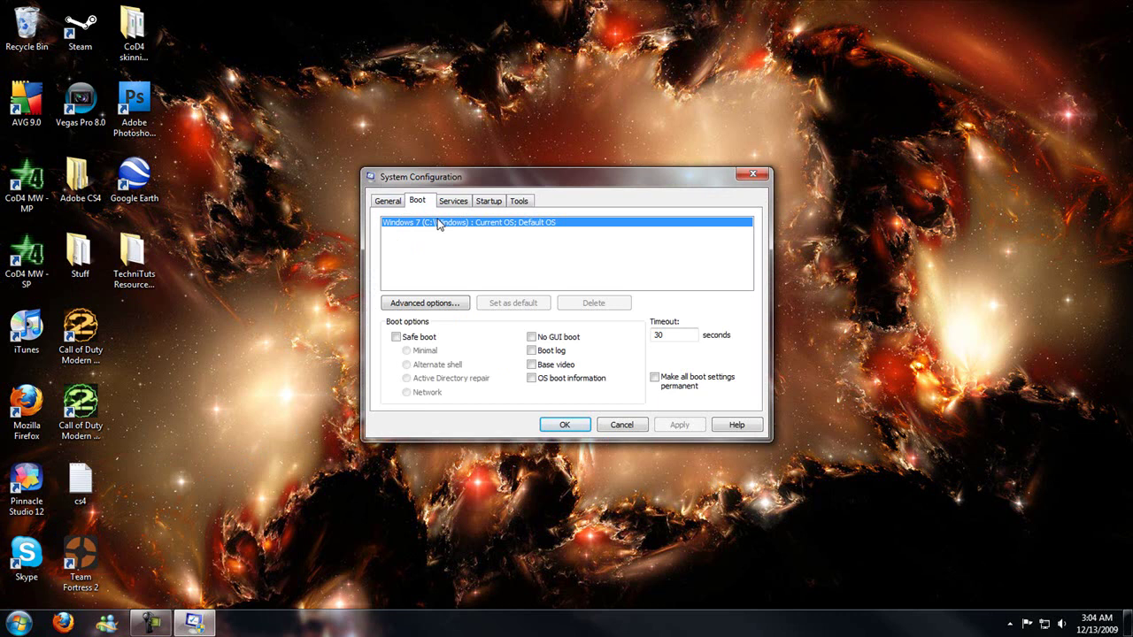
click(532, 337)
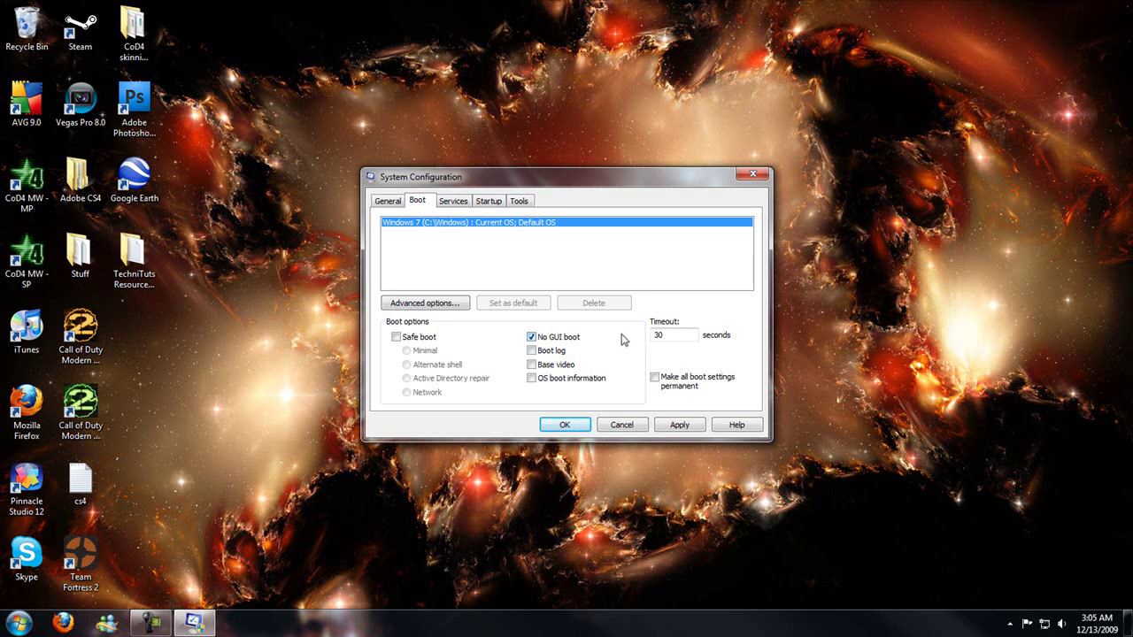
click(452, 202)
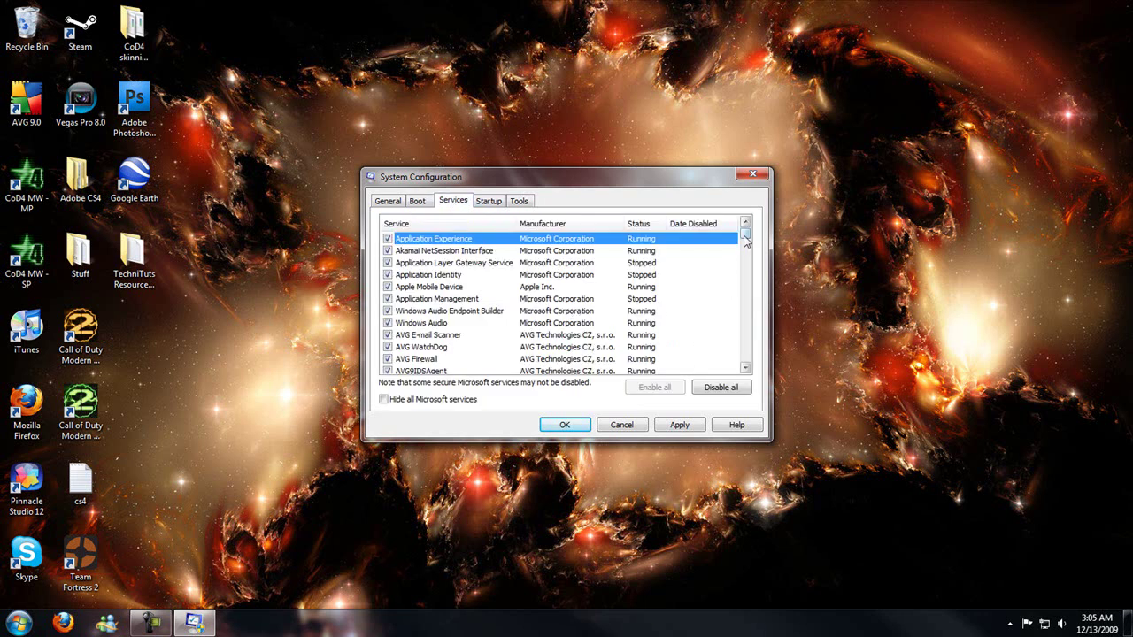
Scroll up and down through the checked services list in System Configuration
drag(746, 235, 742, 319)
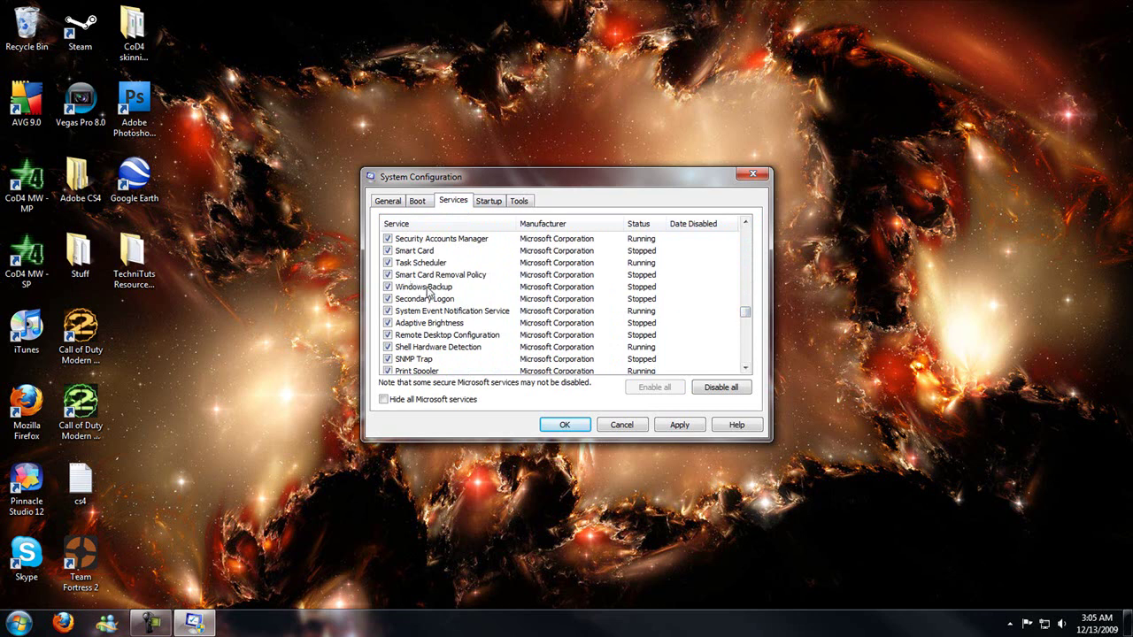
scroll(464, 333, up, 1)
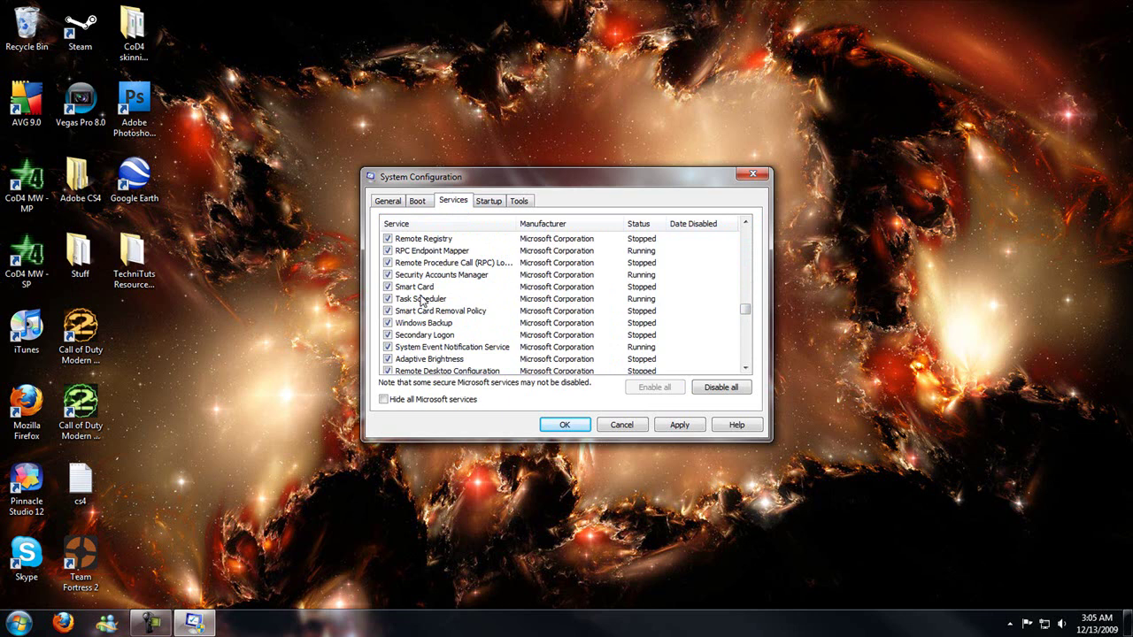
scroll(421, 301, up, 5)
scroll(421, 301, down, 8)
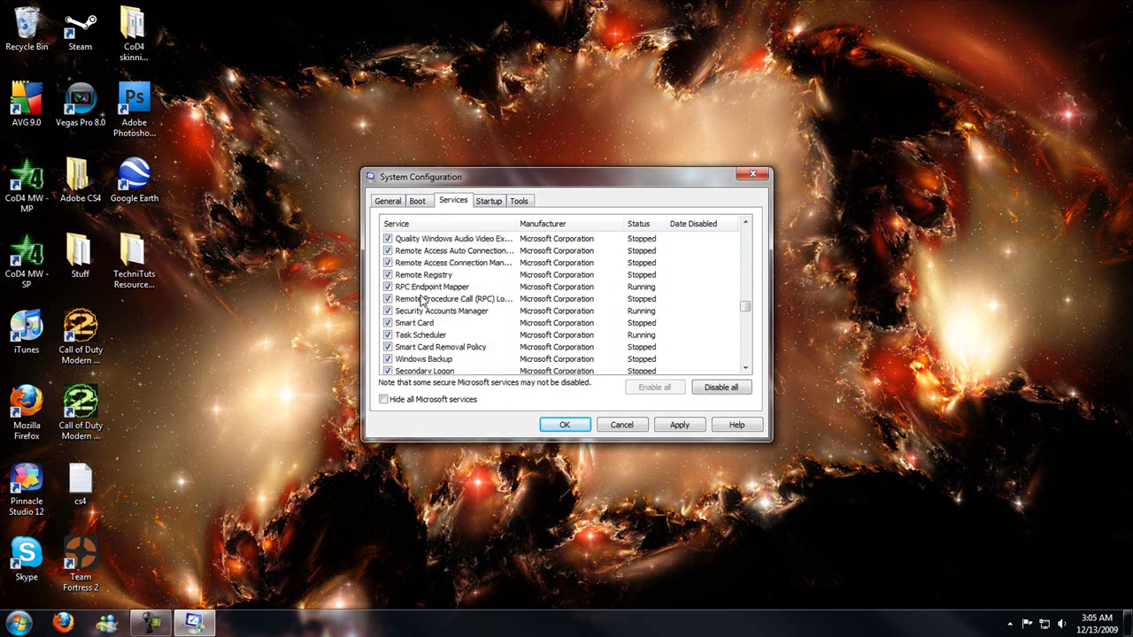
scroll(423, 301, down, 6)
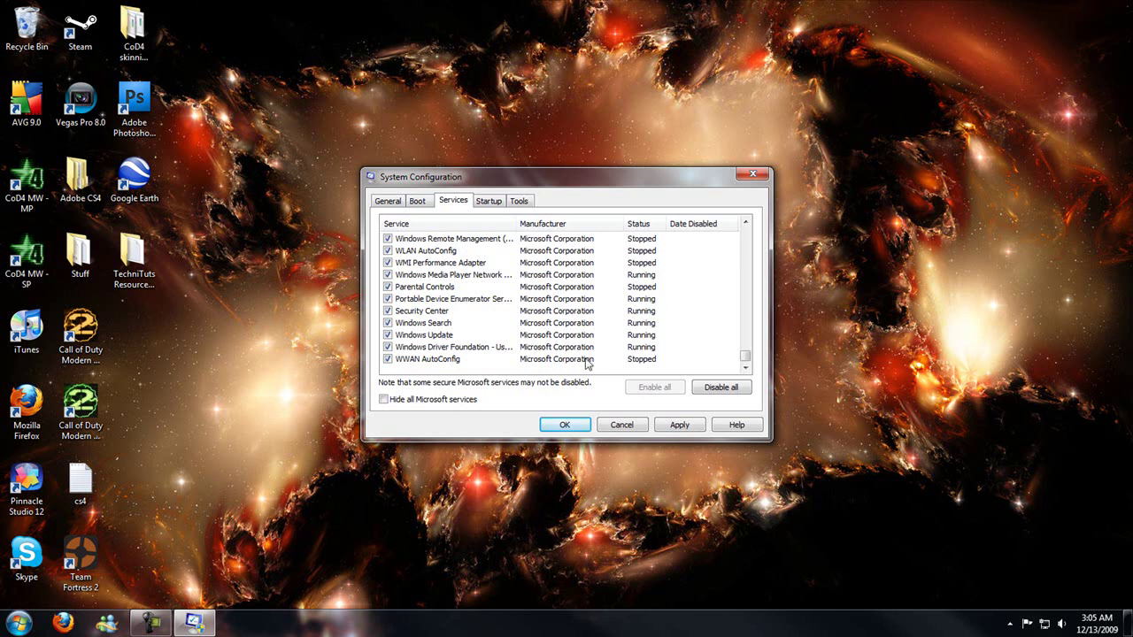
drag(744, 355, 745, 341)
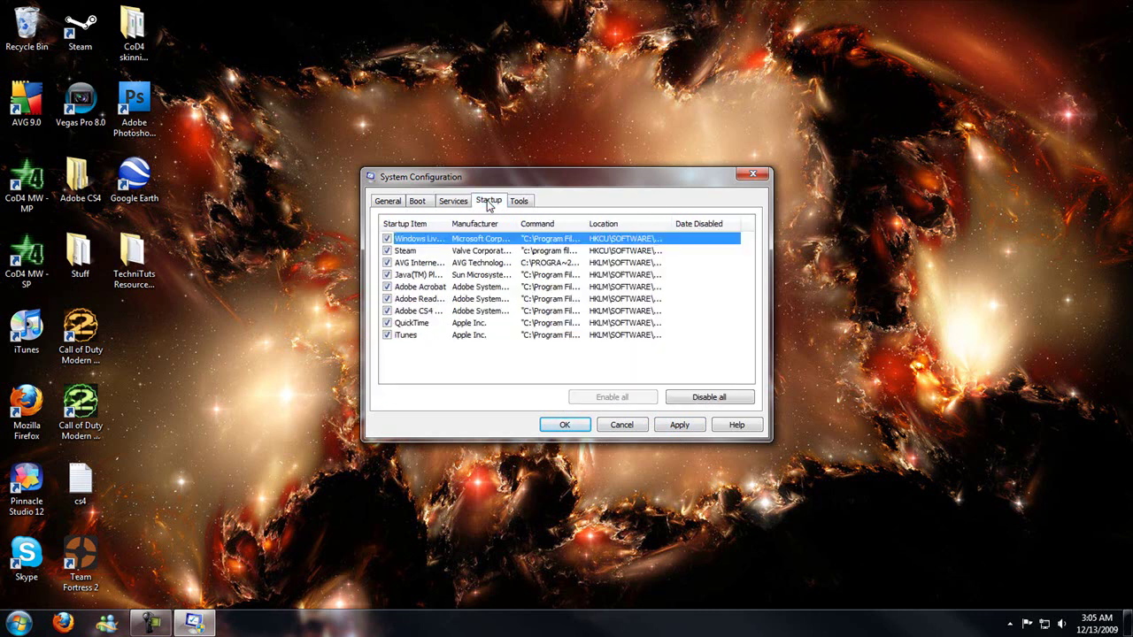
Disable Windows Live, Steam, Java, Adobe Reader, Adobe CS4 and iTunes at startup, keeping AVG, and apply
click(387, 239)
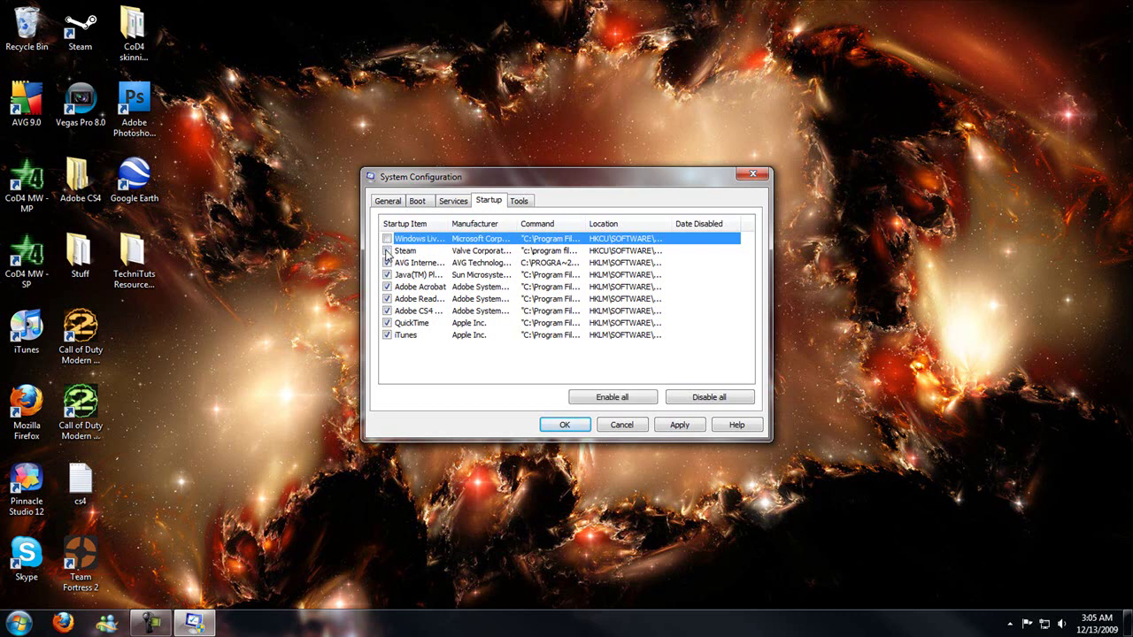
click(387, 251)
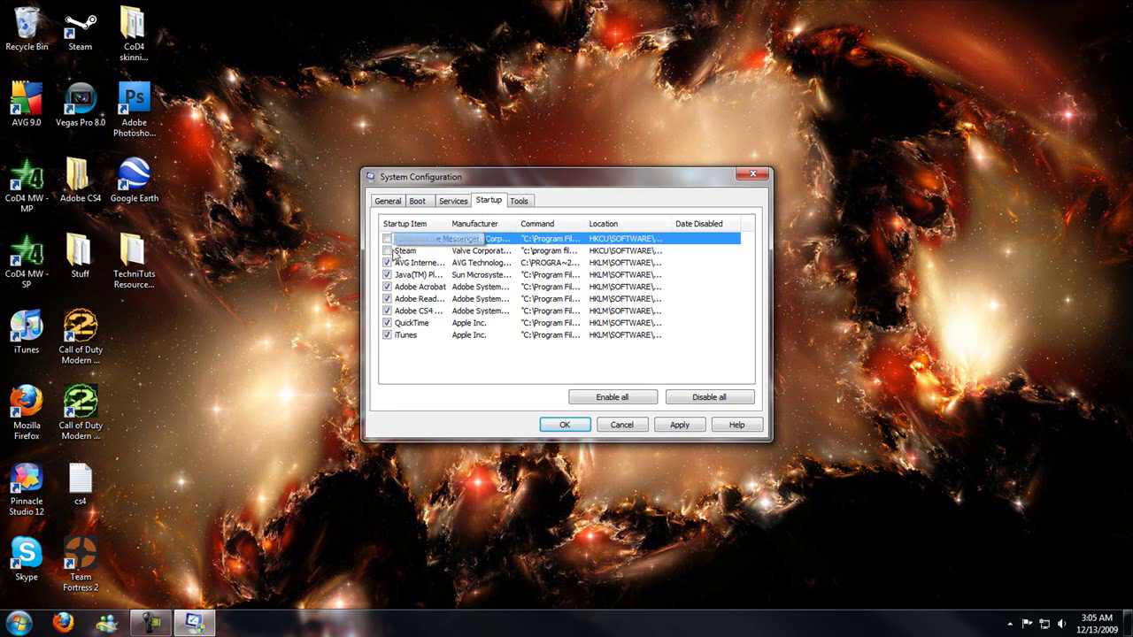
click(387, 251)
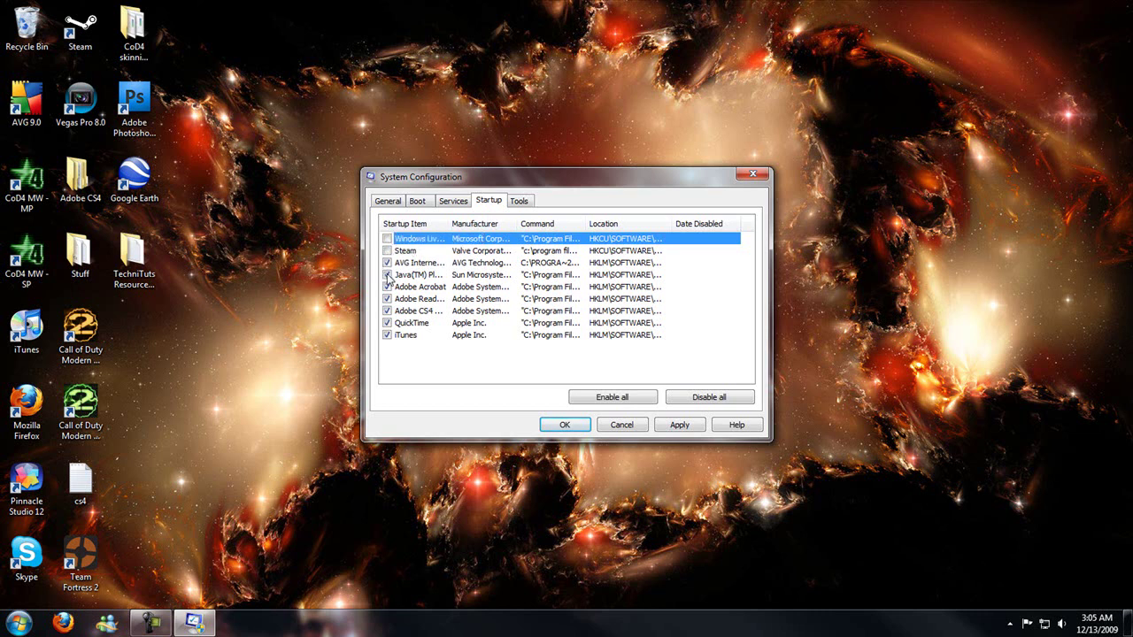
click(387, 275)
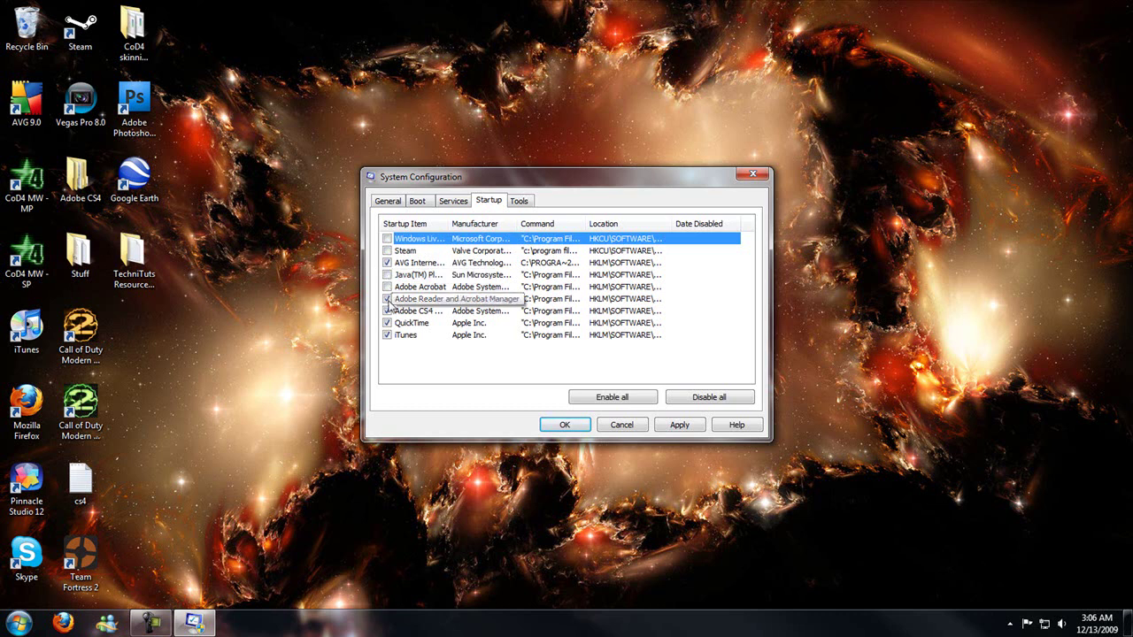
click(387, 299)
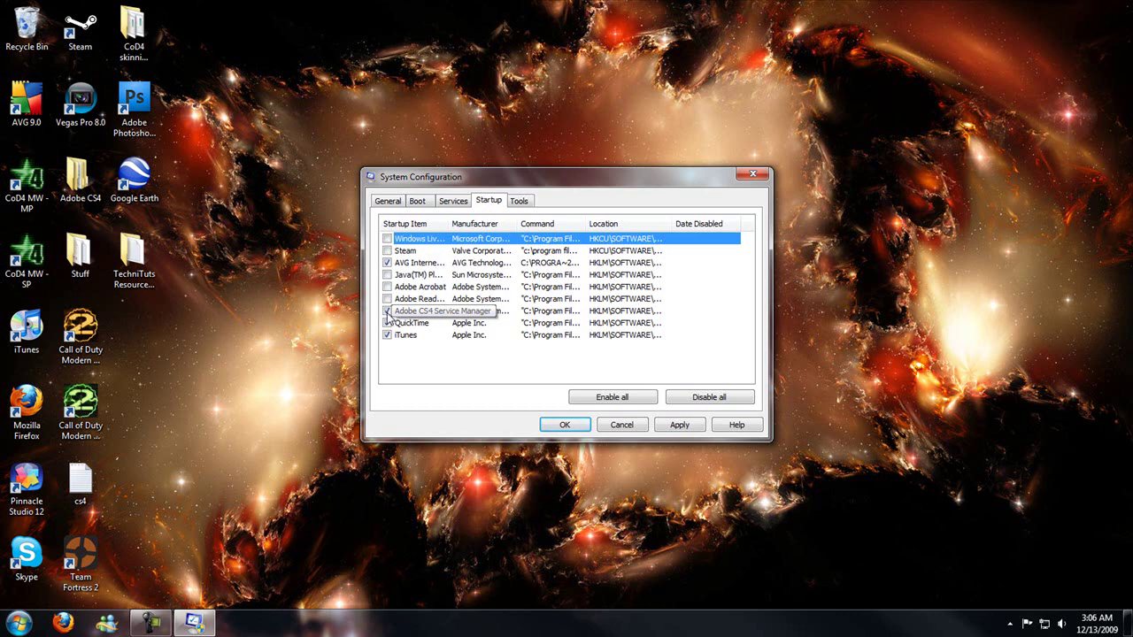
click(387, 311)
click(387, 335)
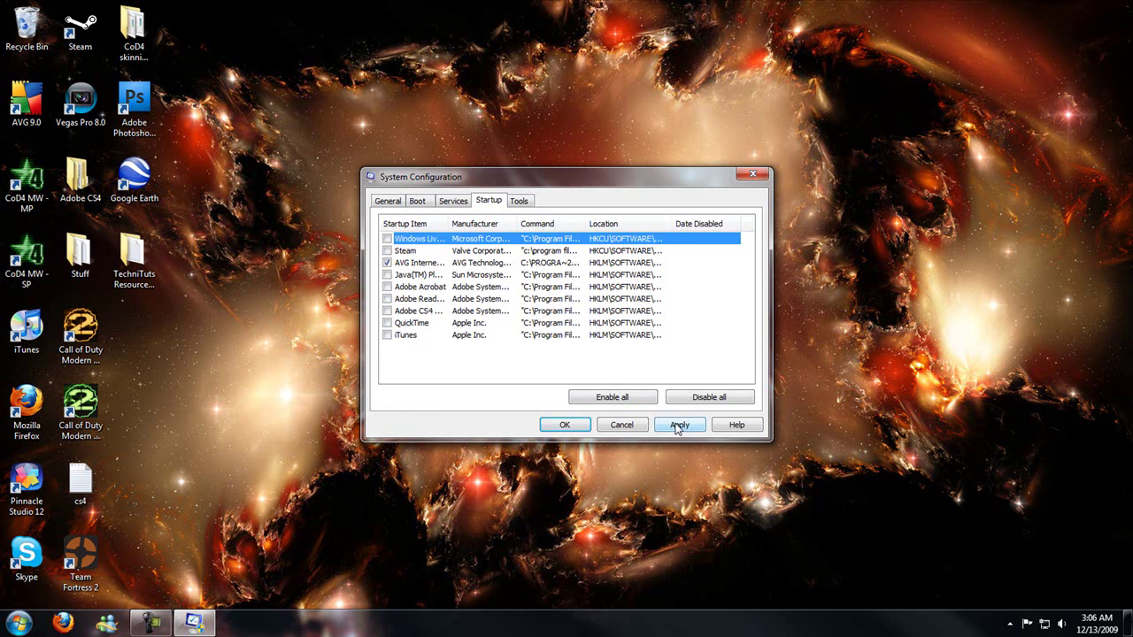
drag(434, 181, 439, 161)
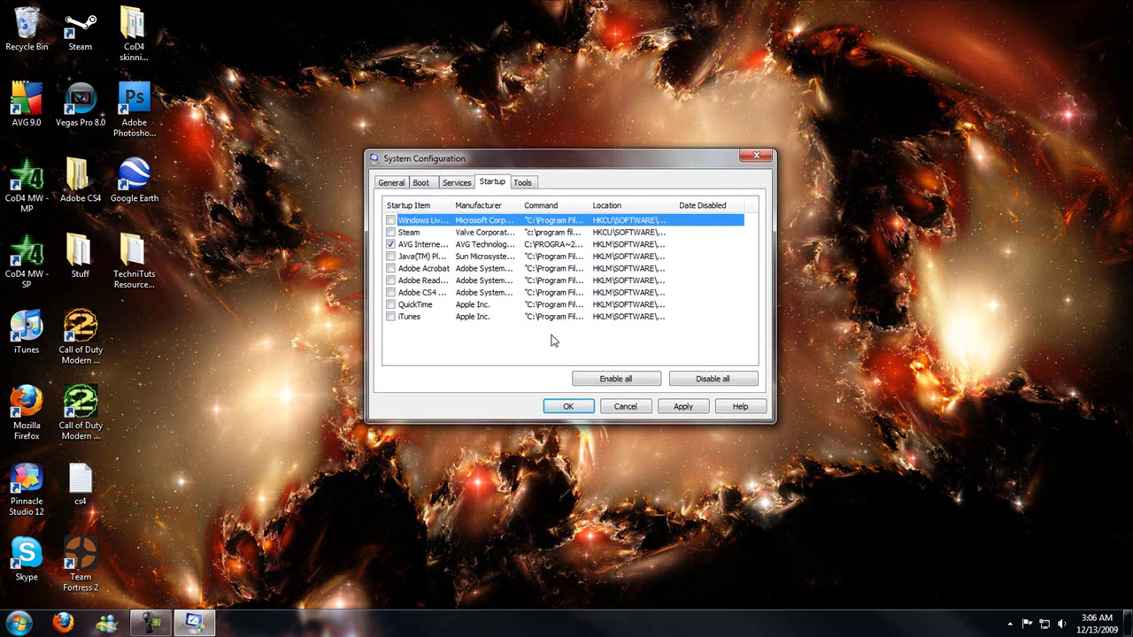
click(682, 406)
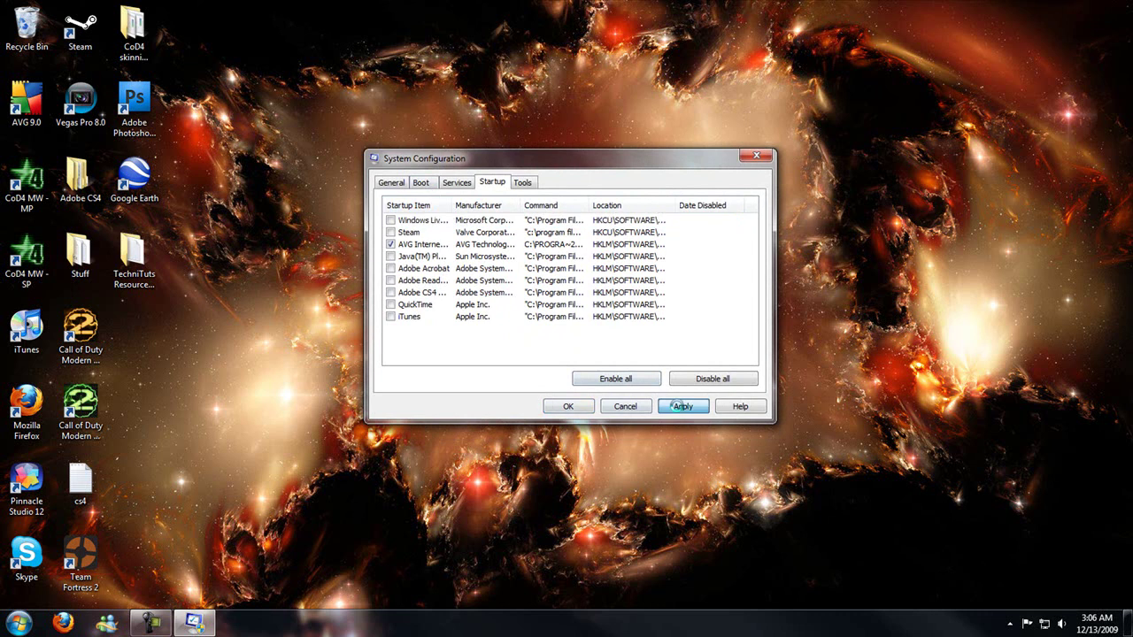
Confirm the System Configuration changes and exit without restarting the computer
click(559, 408)
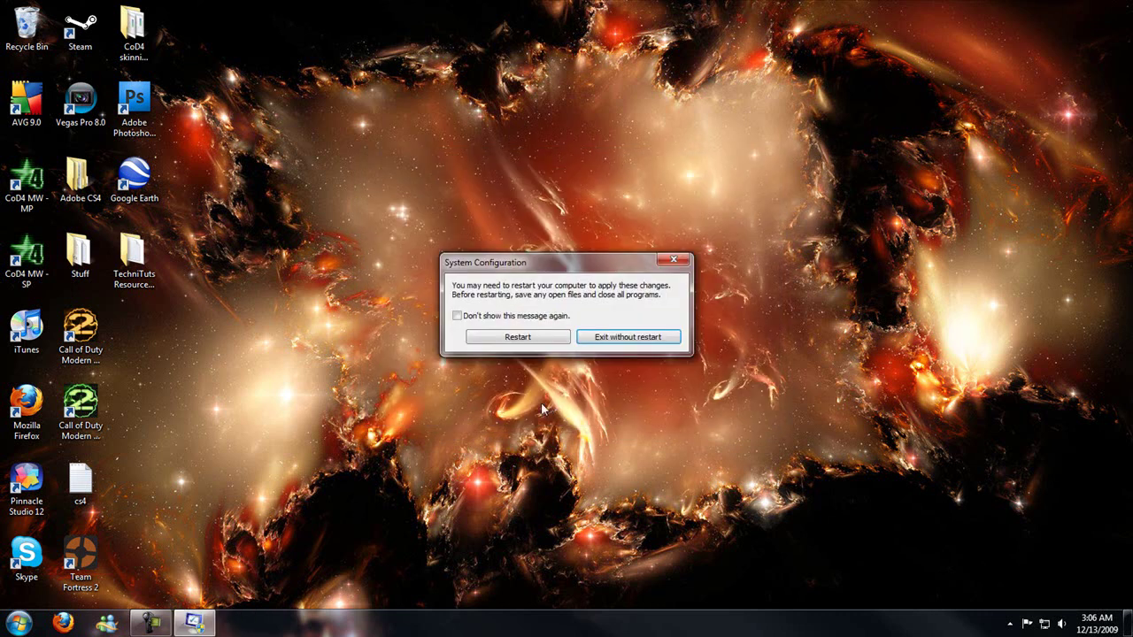
drag(520, 267, 524, 251)
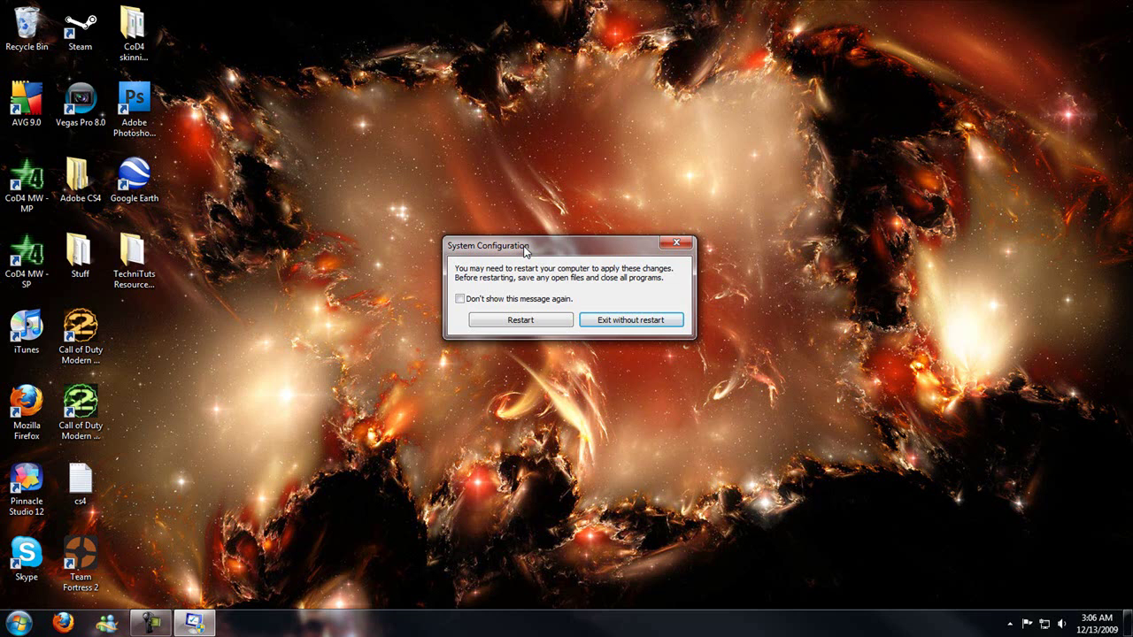
click(622, 324)
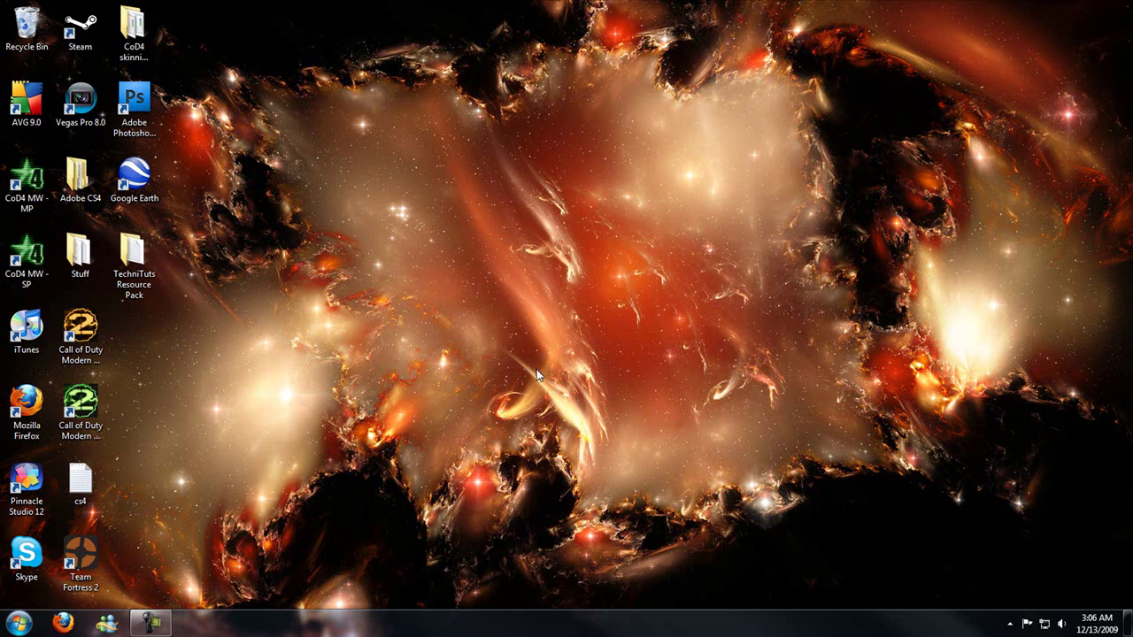
Open the user's Temp folder by entering %temp% in the Run dialog
click(21, 624)
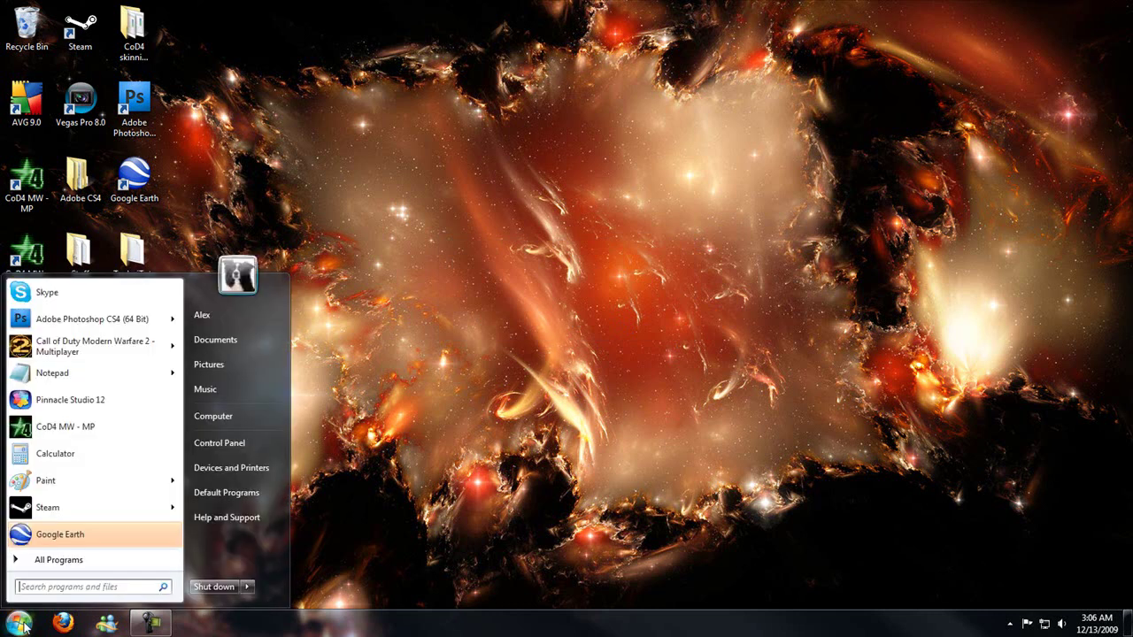
click(45, 588)
text(run)
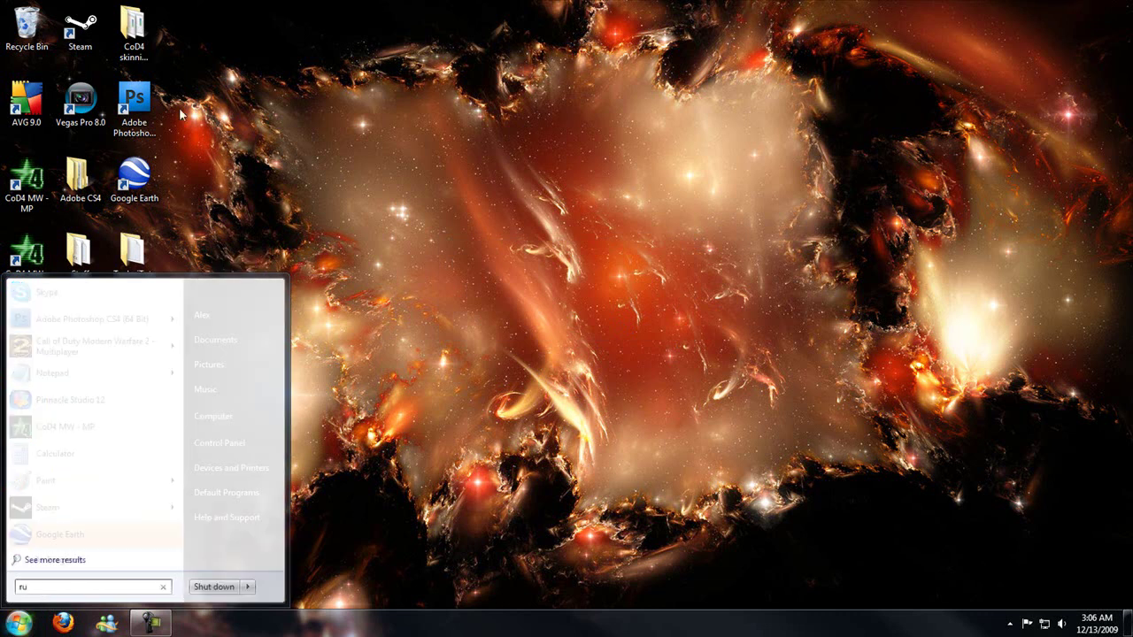
key(Return)
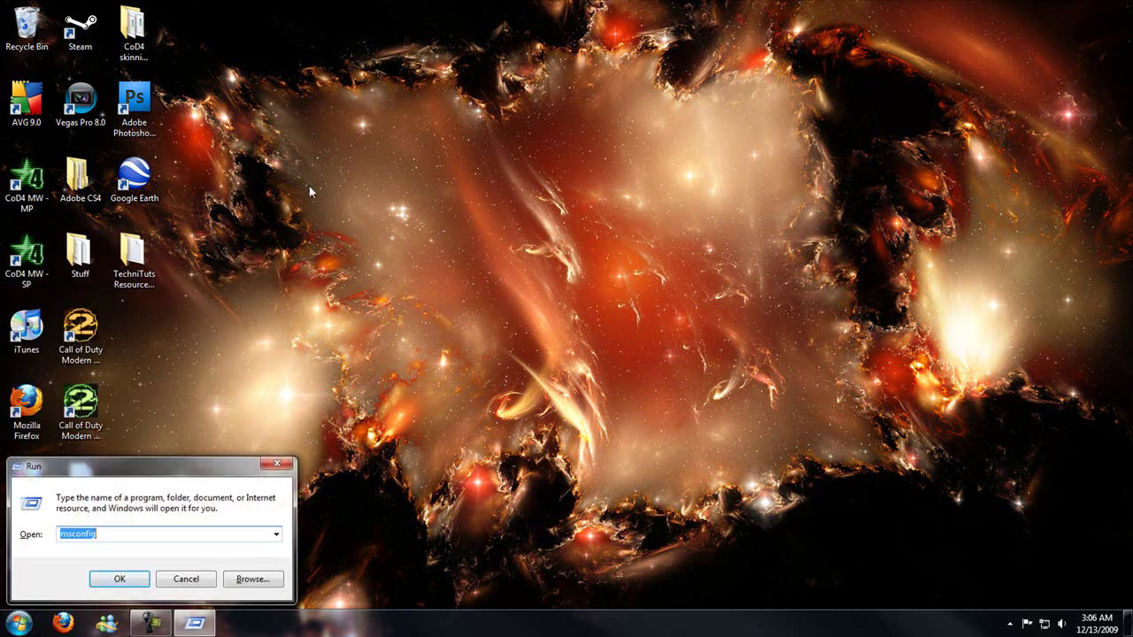
text(%temp)
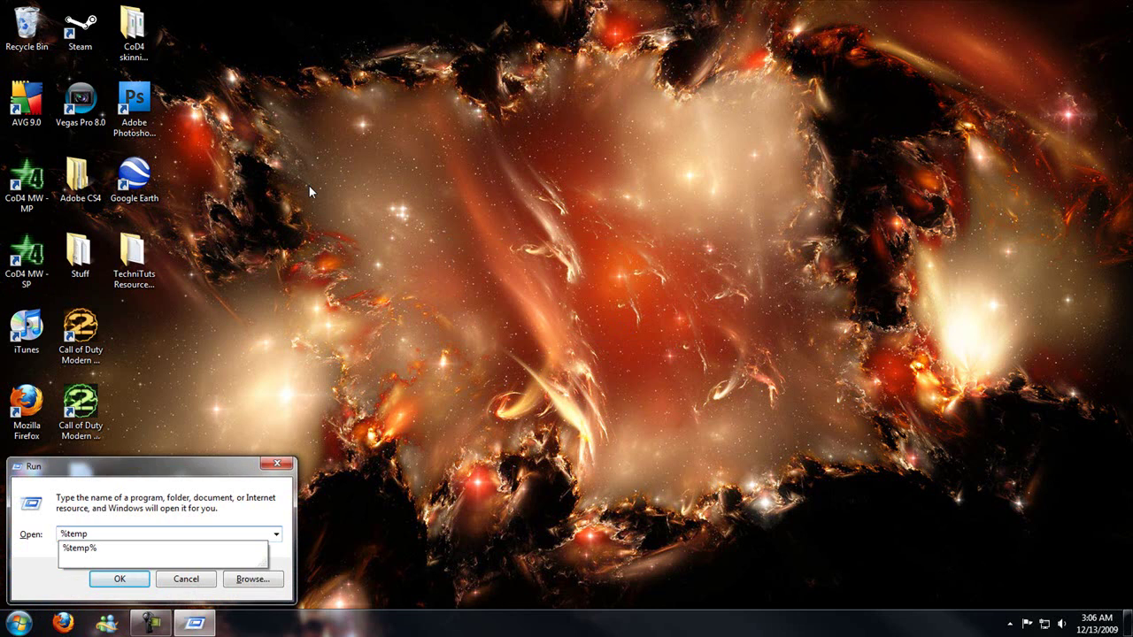
text(%)
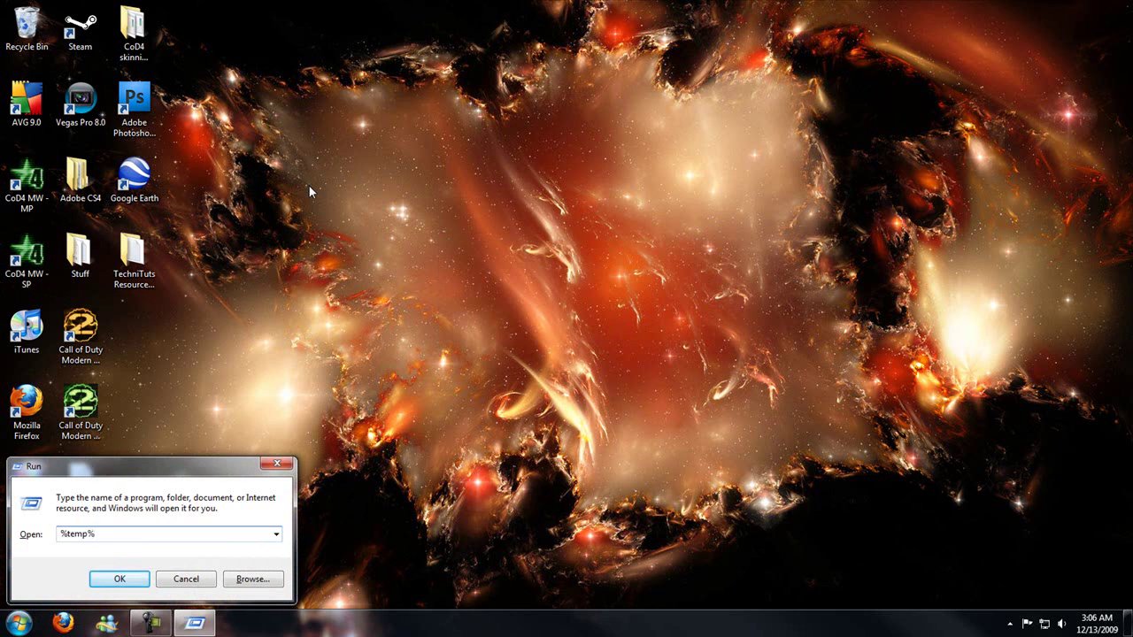
click(119, 579)
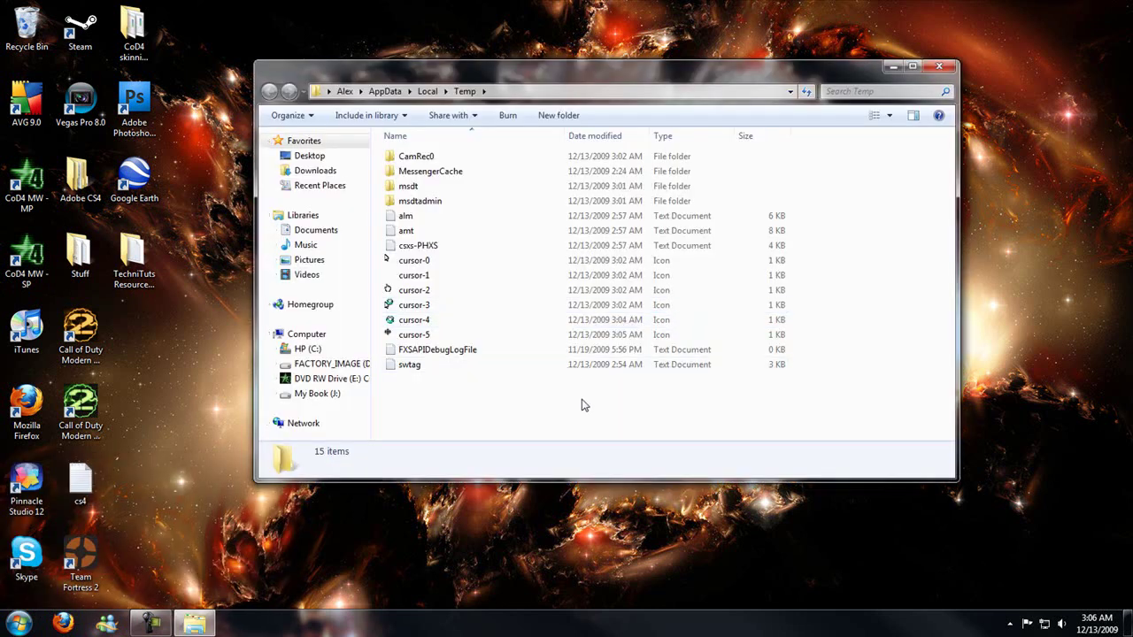
Delete all Temp files to the Recycle Bin, skipping in-use CamRec0, FXSAPIDebugLogFile and msdtadmin
drag(582, 398, 432, 154)
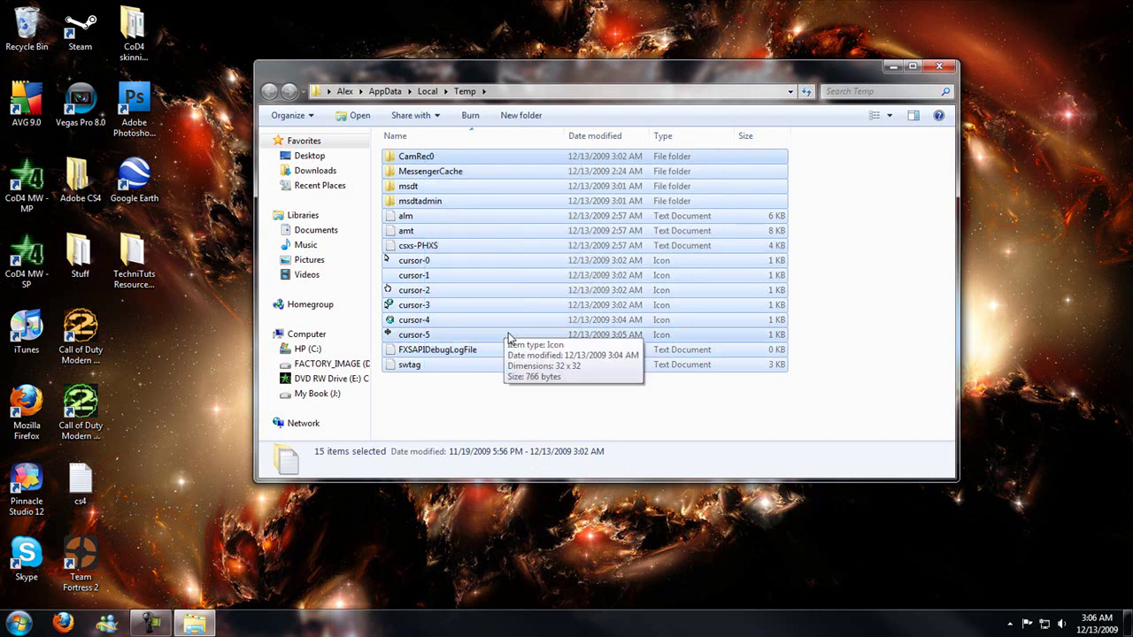
key(Delete)
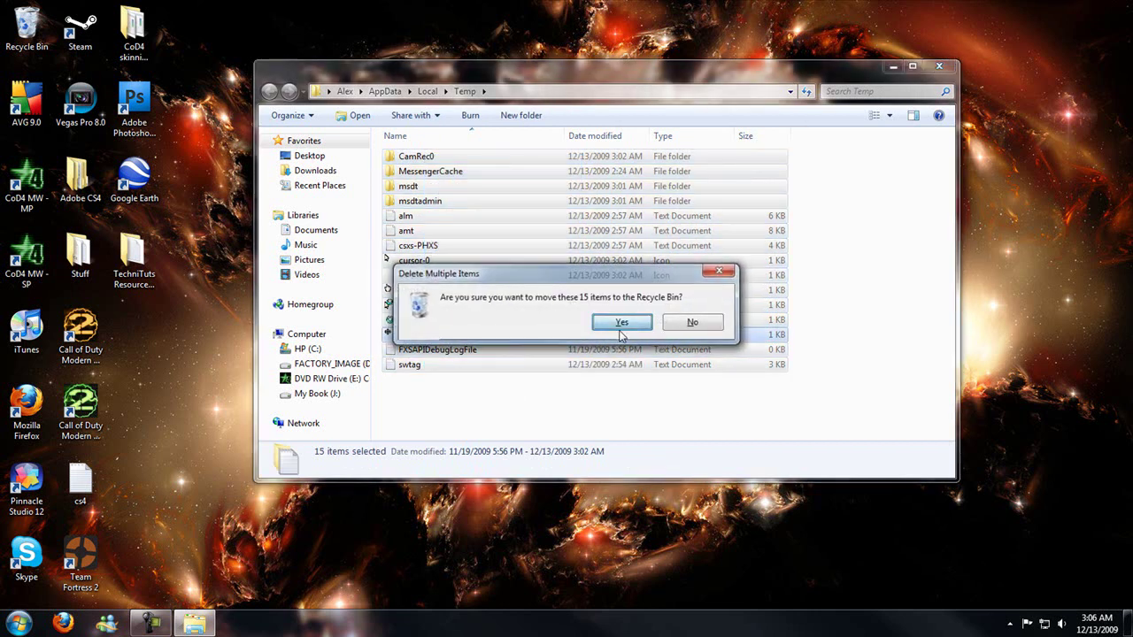
click(616, 322)
click(549, 377)
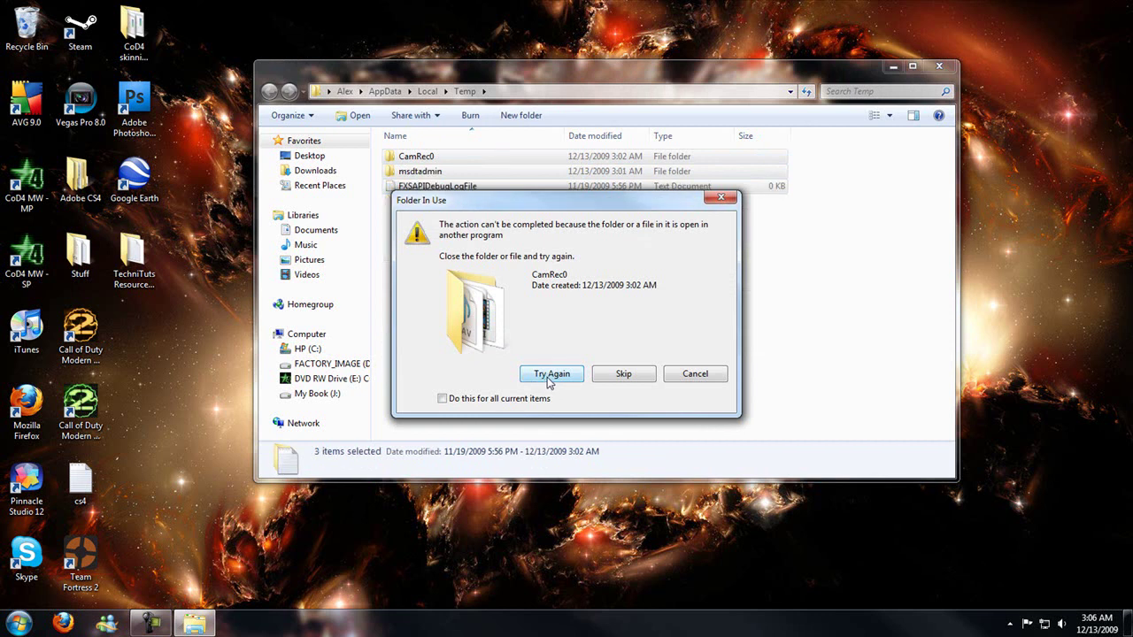
click(549, 376)
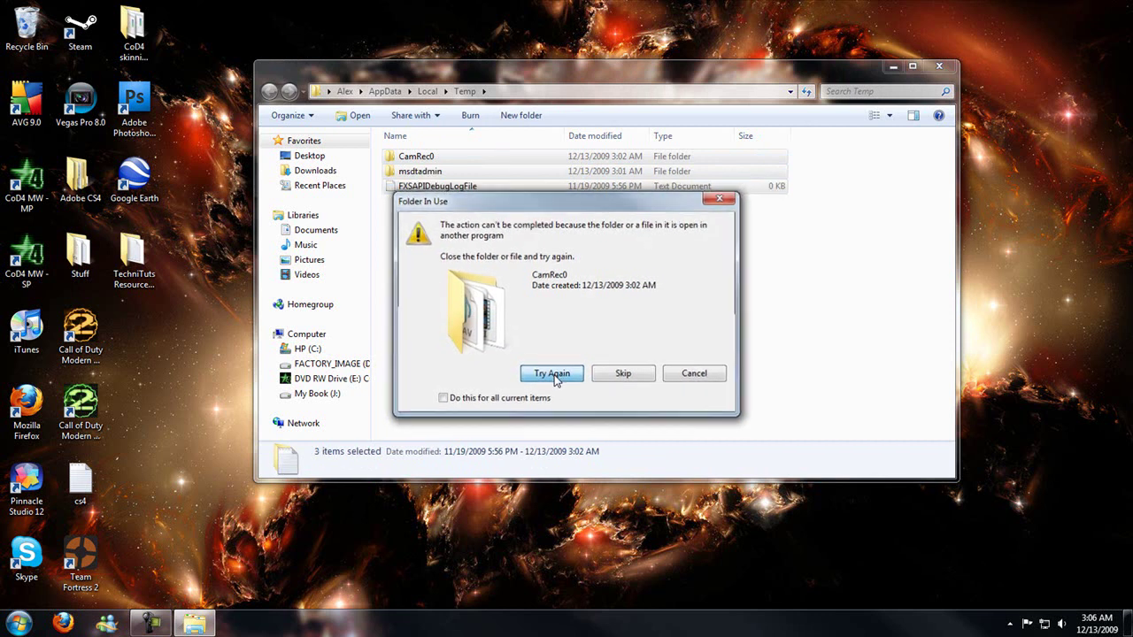
click(621, 379)
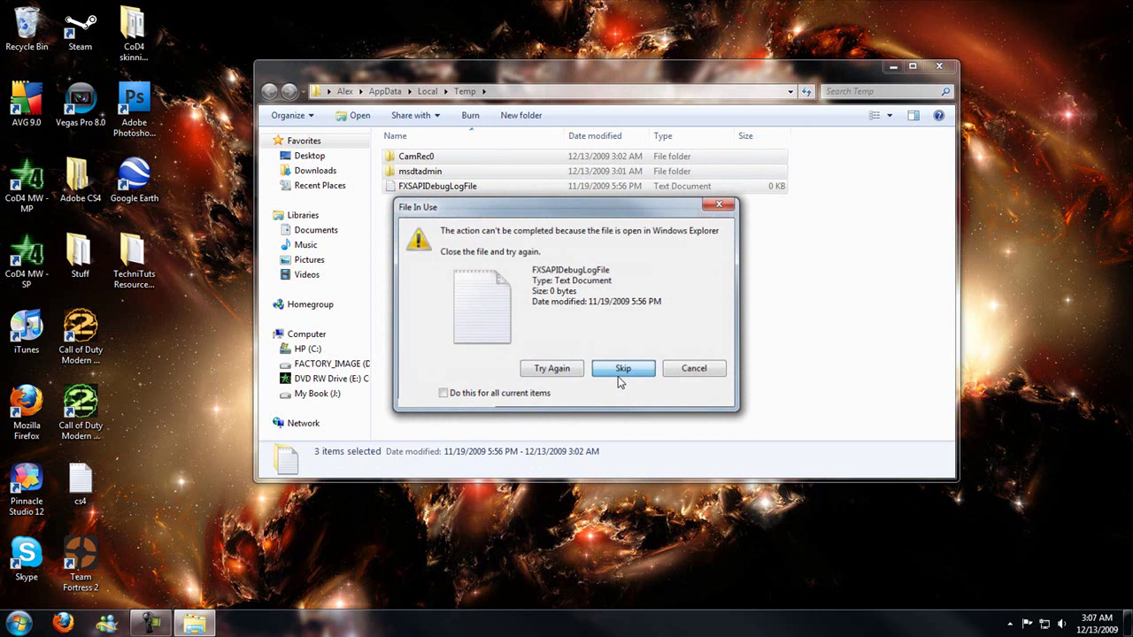
click(621, 379)
click(622, 362)
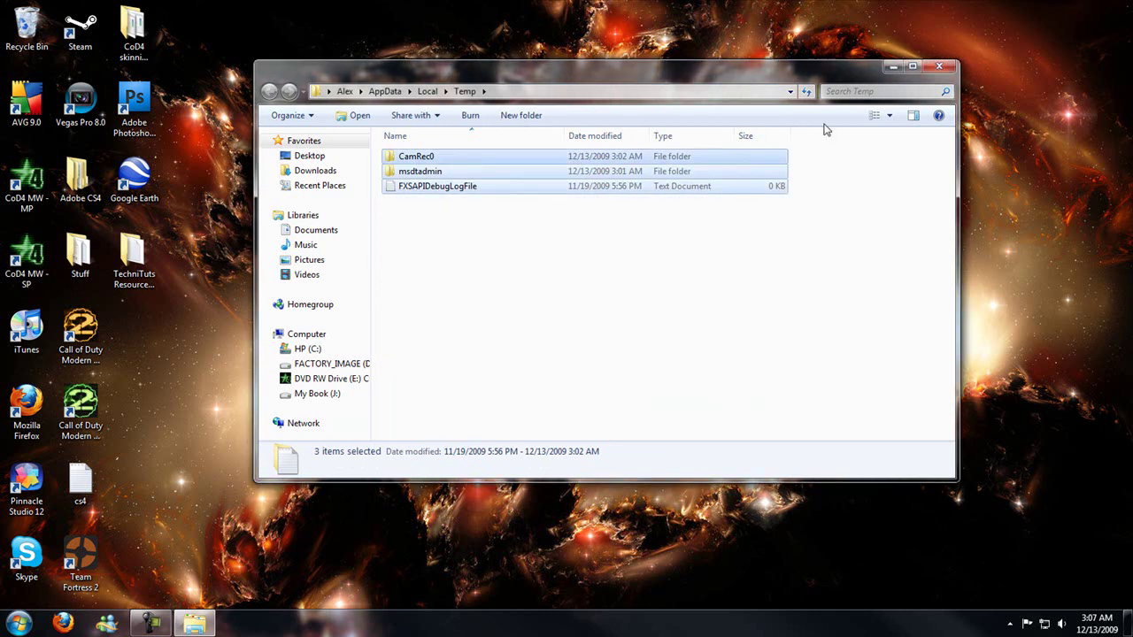
click(939, 67)
Permanently delete all 17 items from the Recycle Bin and close its window
double_click(29, 25)
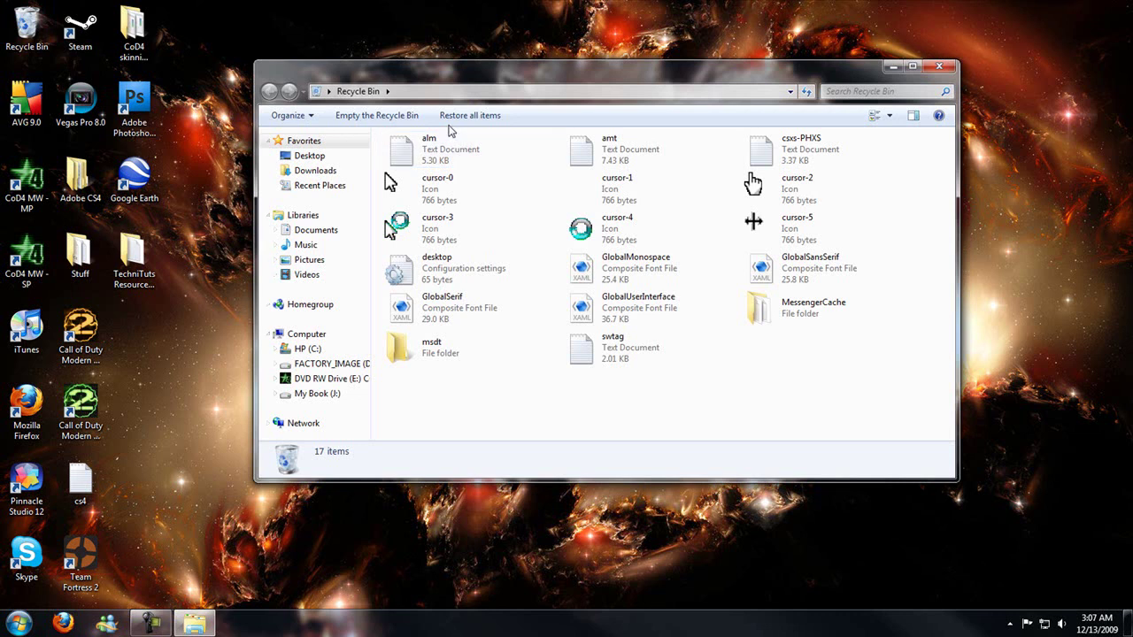
click(389, 115)
click(621, 325)
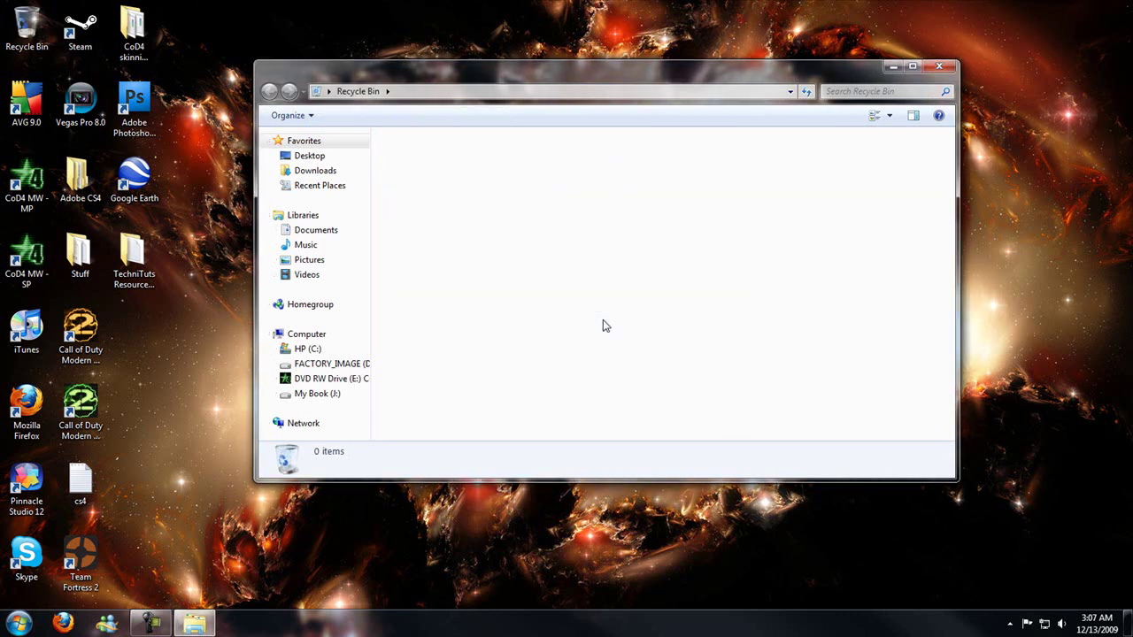
click(936, 66)
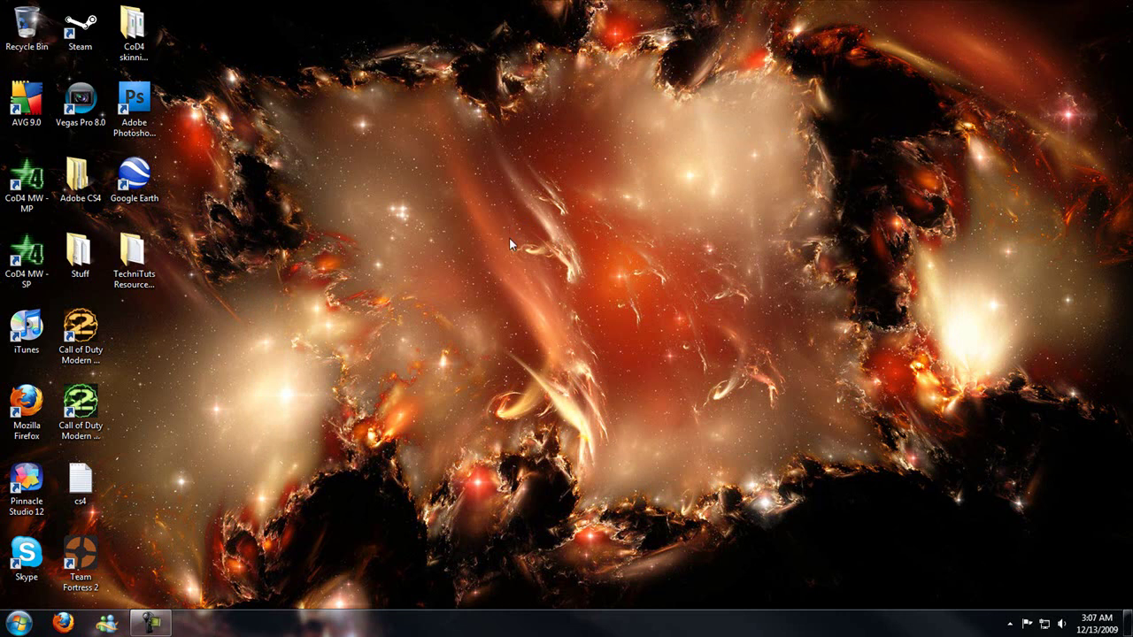
click(19, 623)
click(40, 559)
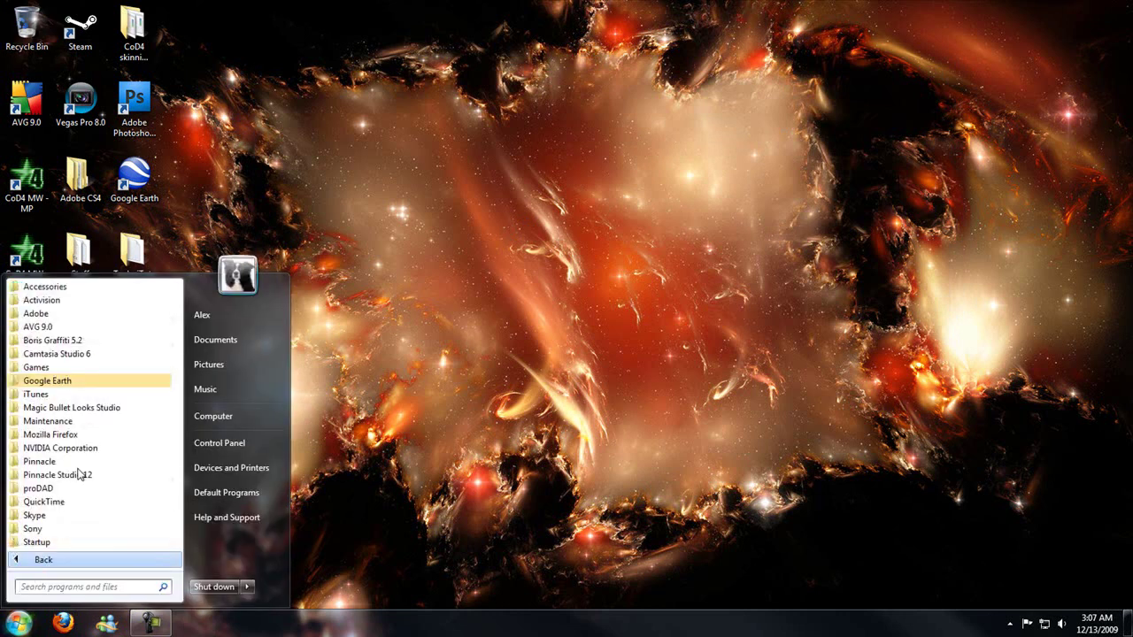
click(44, 286)
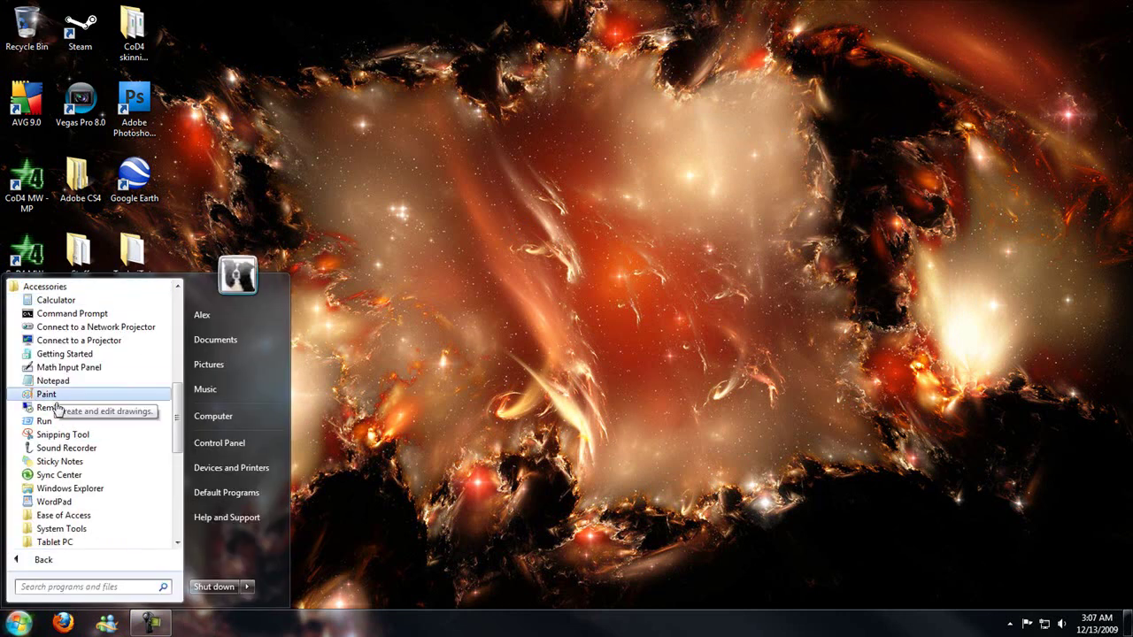
click(53, 529)
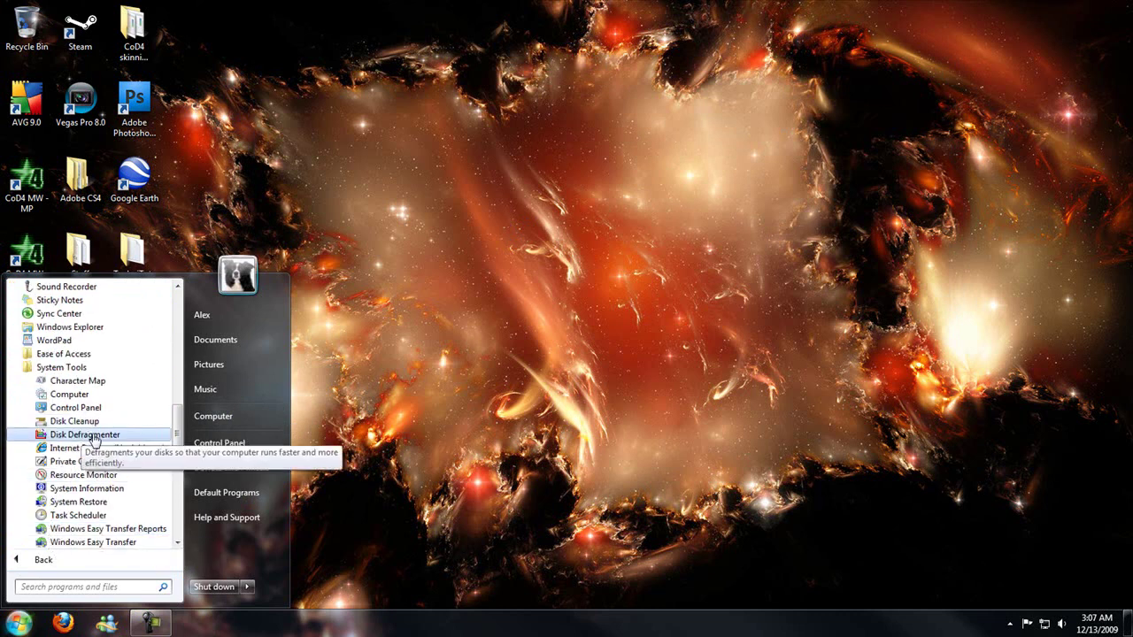
click(42, 586)
text(run)
key(Return)
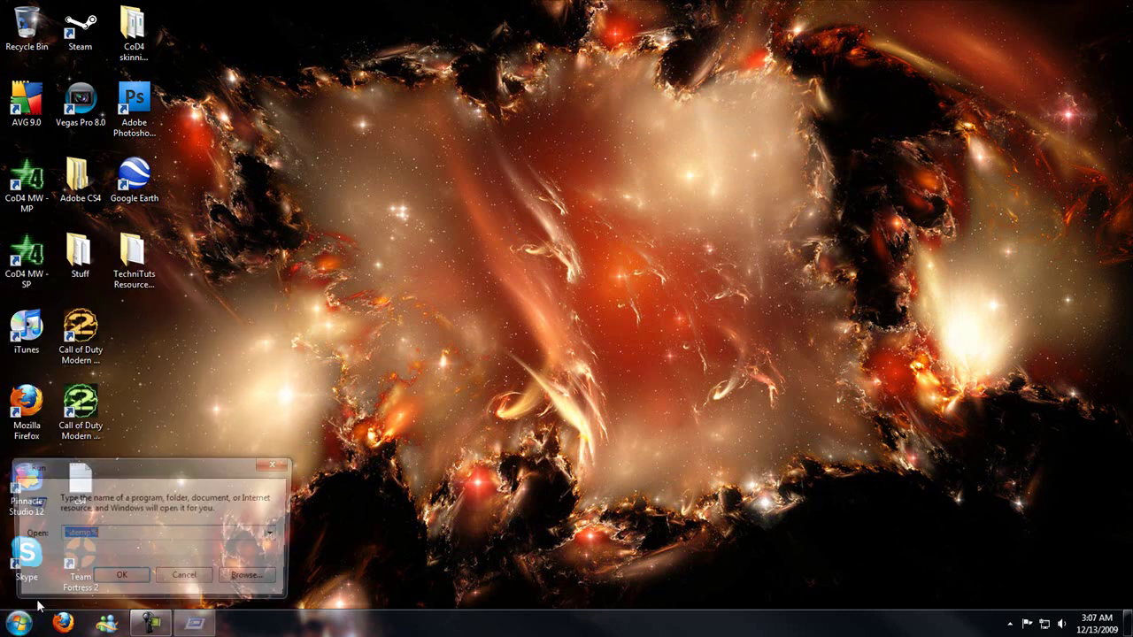
text(msconf)
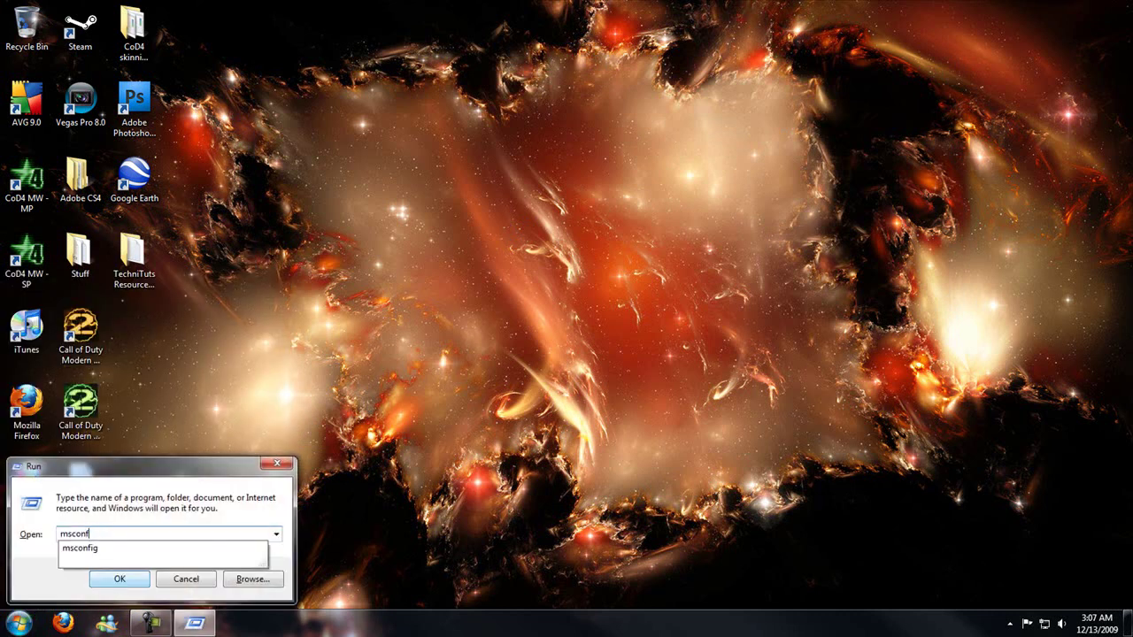
text(ig)
click(115, 582)
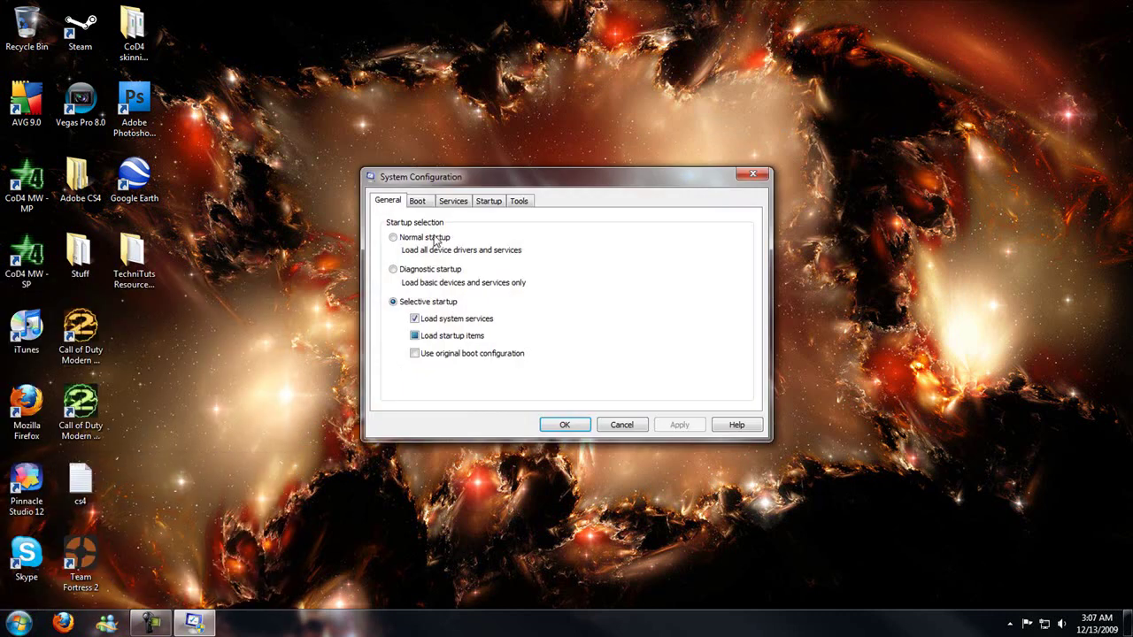
click(419, 204)
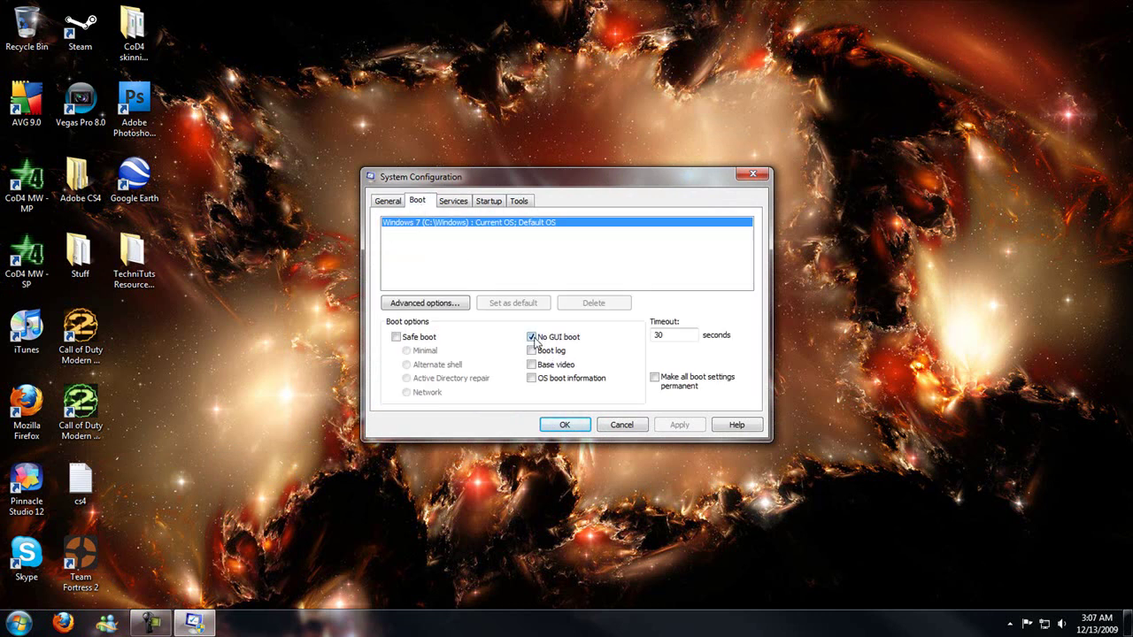
click(456, 203)
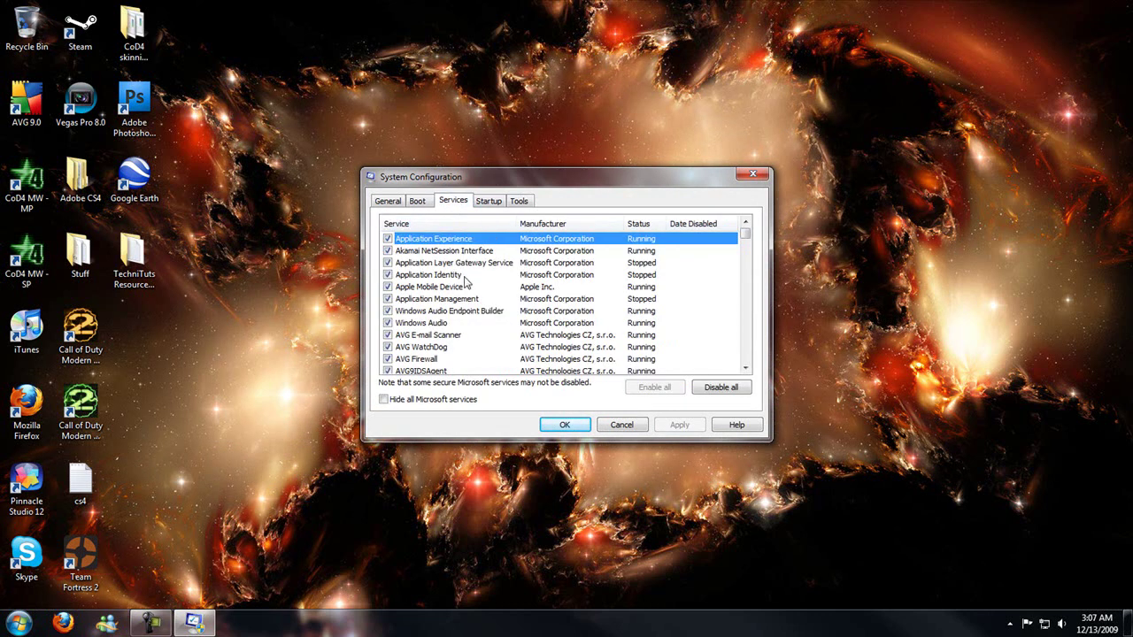
click(488, 201)
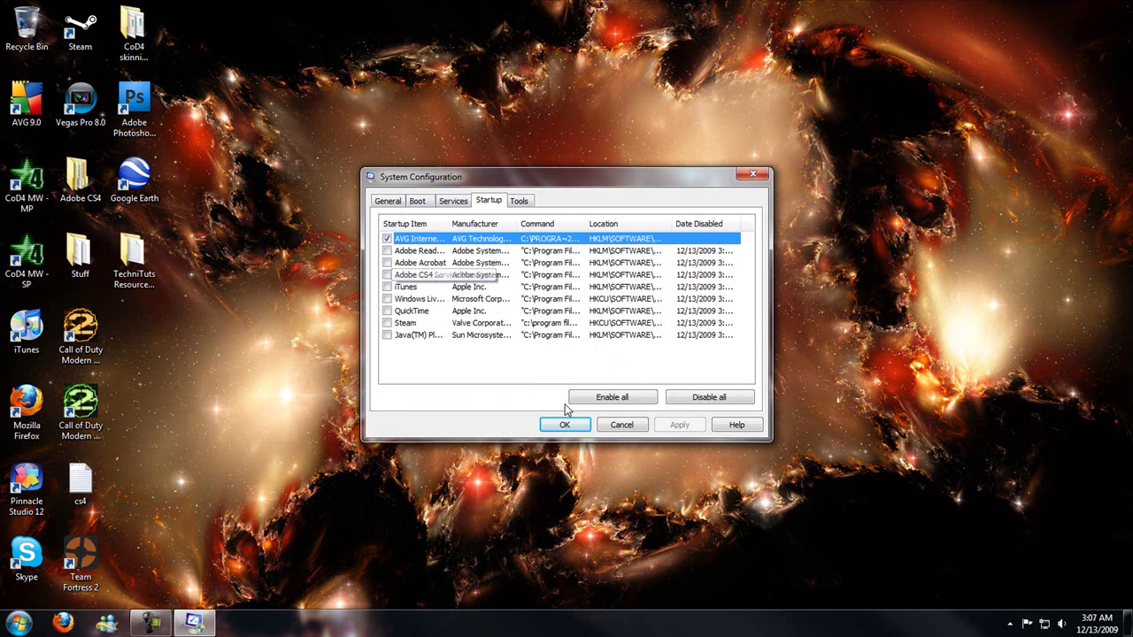
click(621, 423)
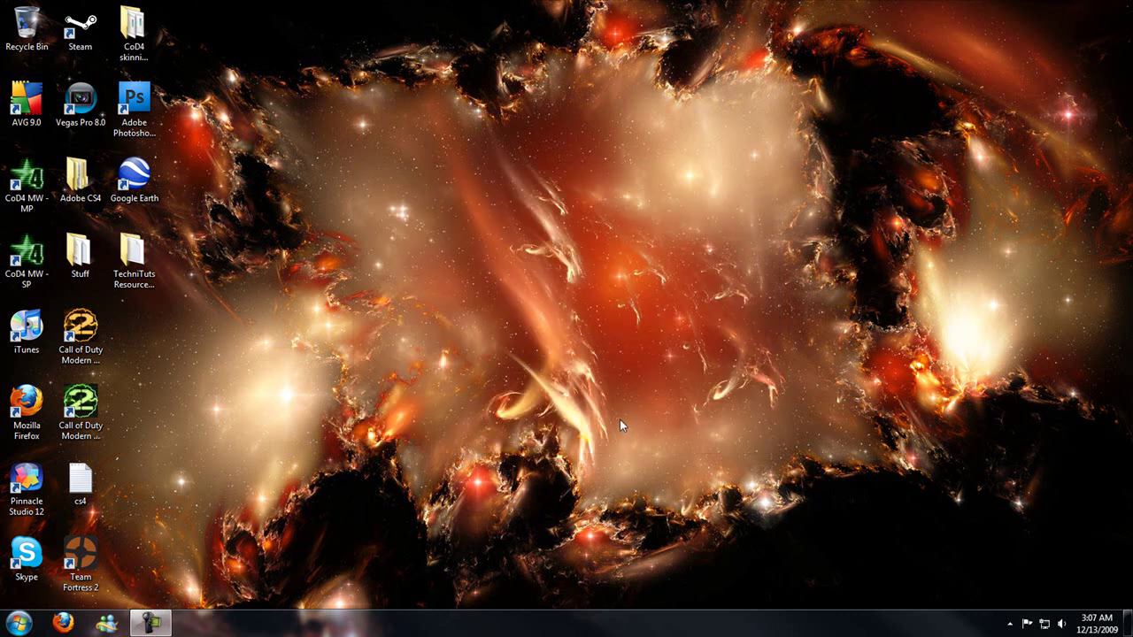